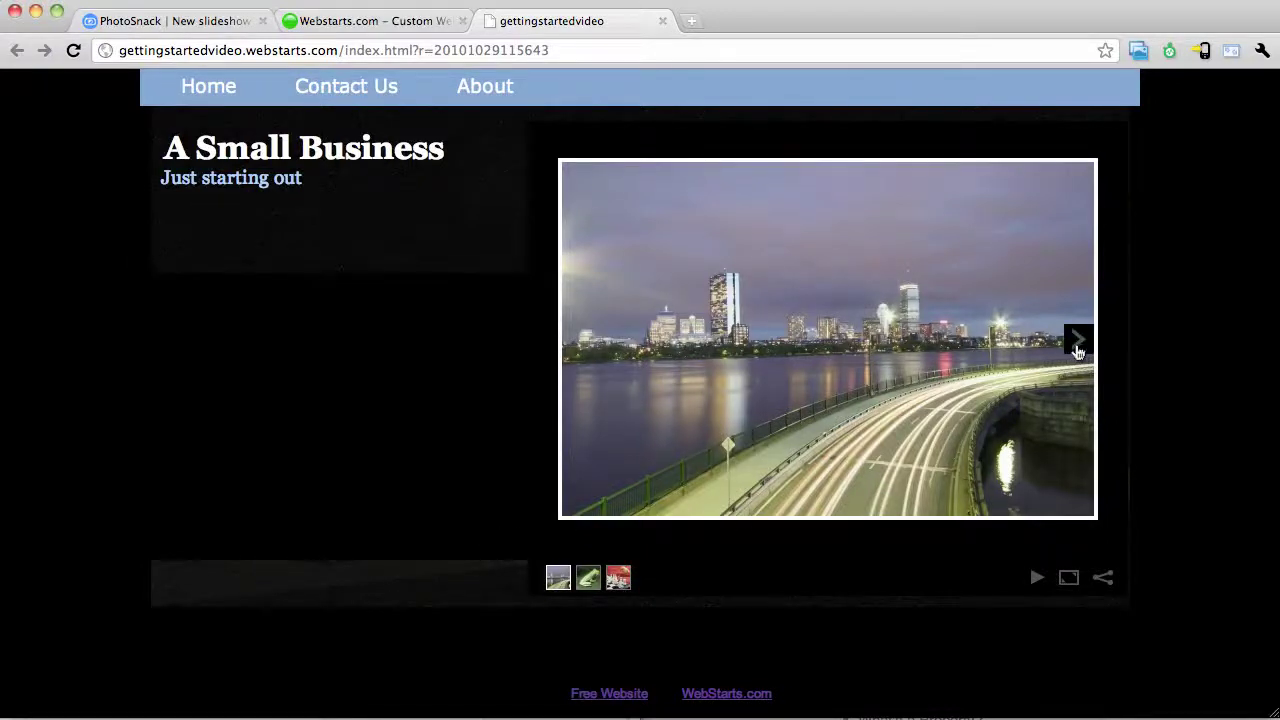
Advance the live slideshow from the city photo past the frog to the parakeet
{"action": "left_click", "coordinate": [1078, 342]}
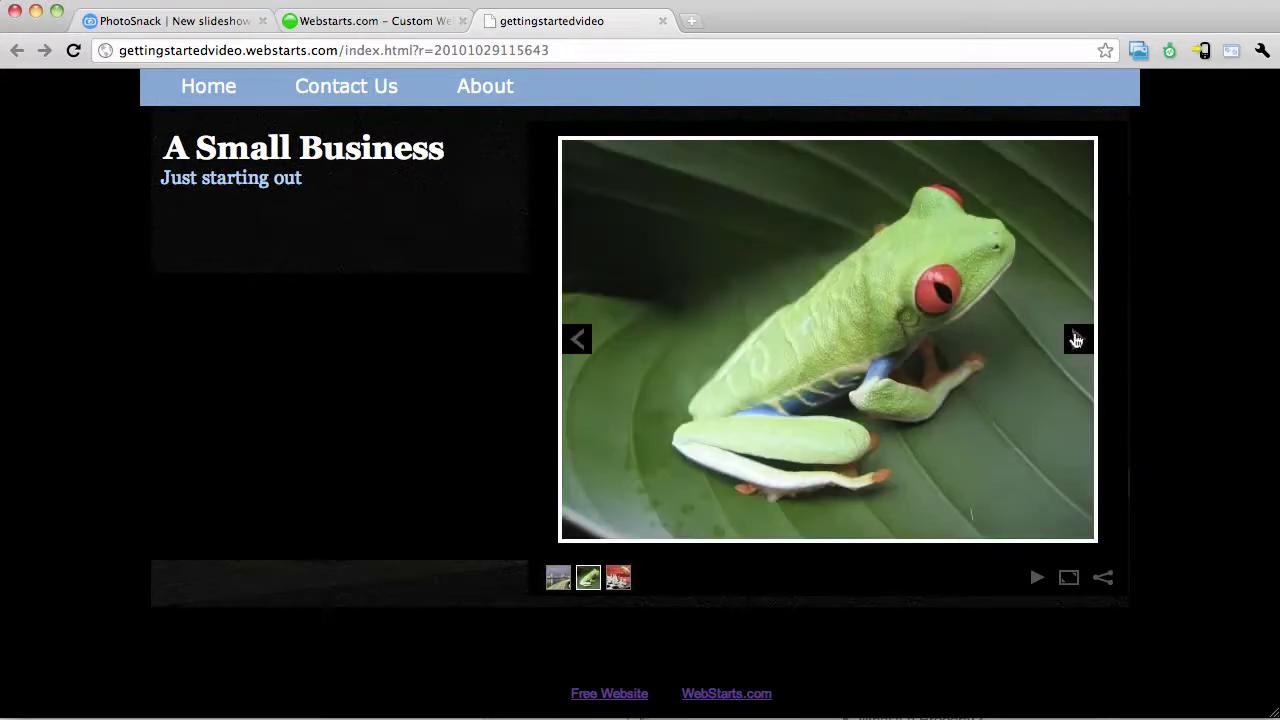
{"action": "left_click", "coordinate": [1077, 340]}
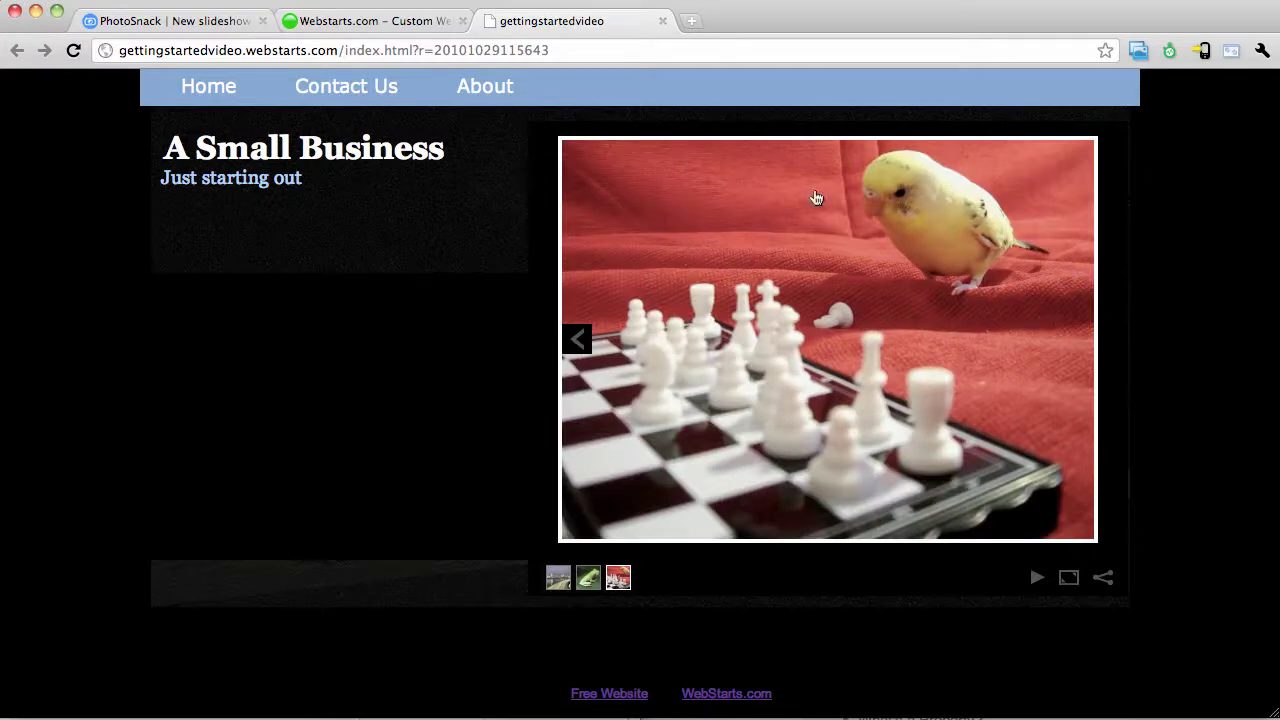
Go back to the PhotoSnack tab and return to its home page via the logo
{"action": "left_click", "coordinate": [207, 20]}
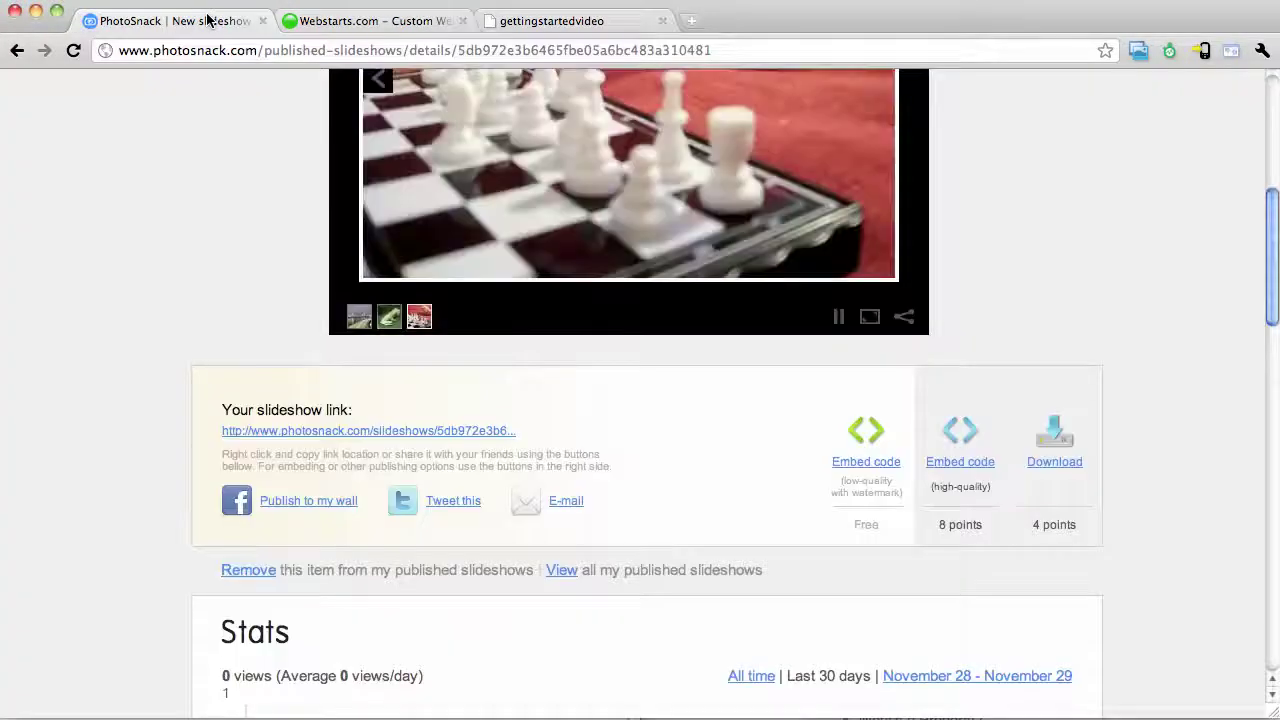
{"action": "scroll", "coordinate": [220, 165], "scroll_direction": "up", "scroll_amount": 5}
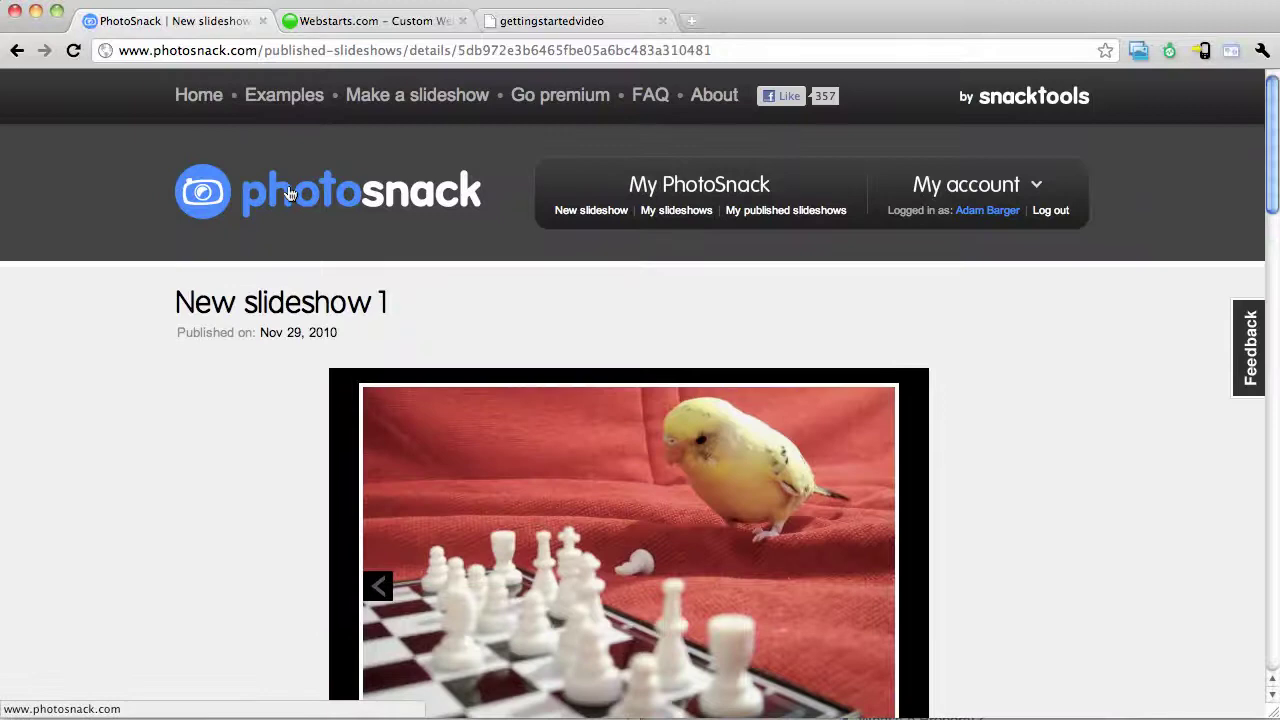
{"action": "left_click", "coordinate": [288, 193]}
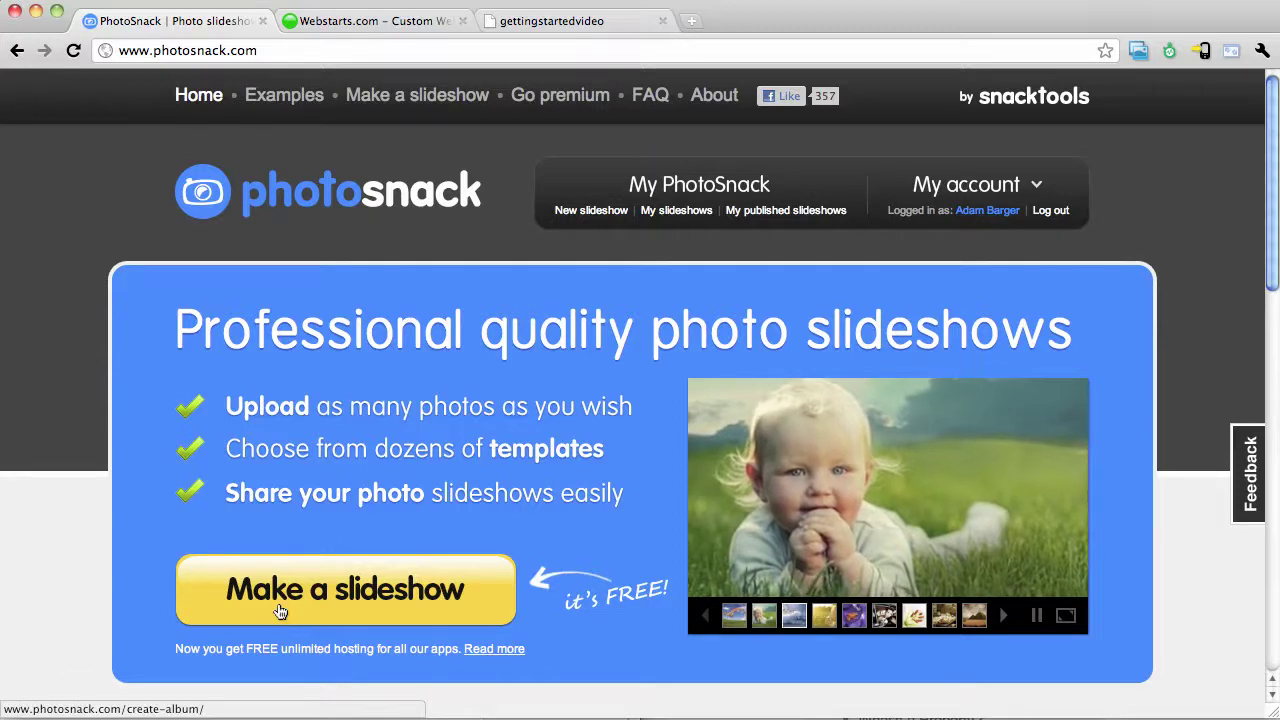
Start a new slideshow and select the city, frog and parakeet photos from Sample Album
{"action": "left_click", "coordinate": [371, 597]}
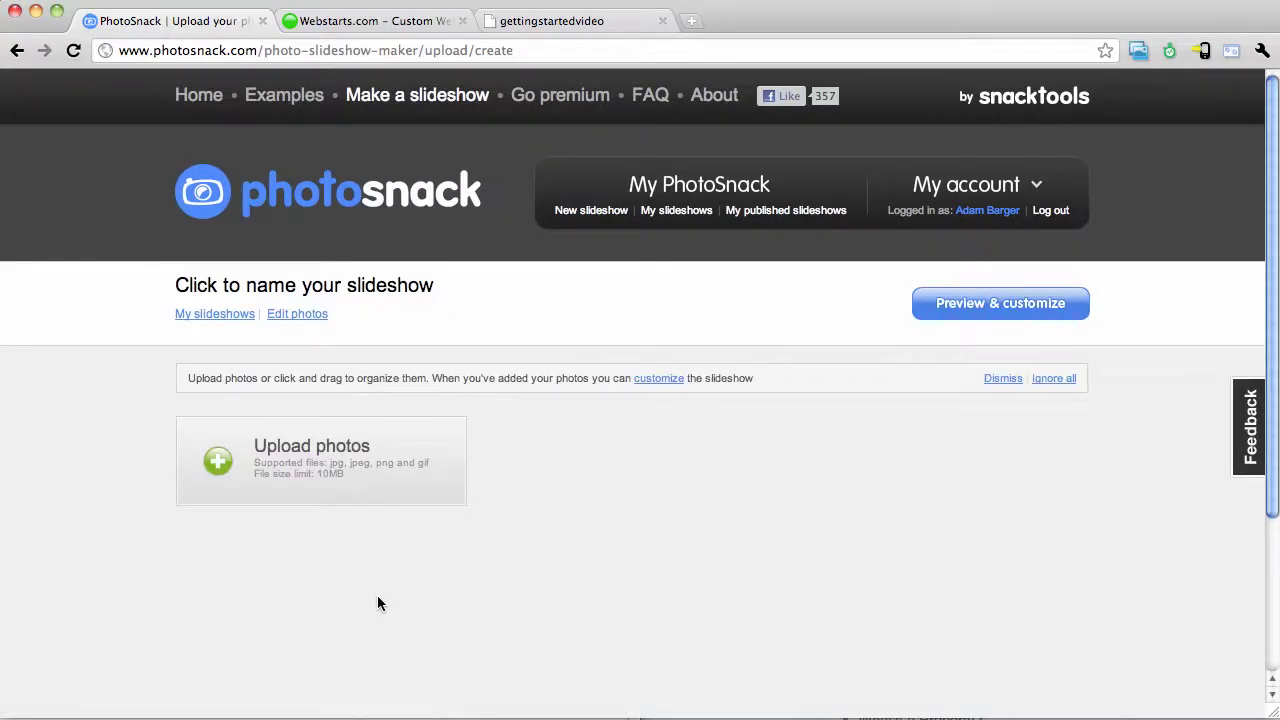
{"action": "left_click", "coordinate": [298, 457]}
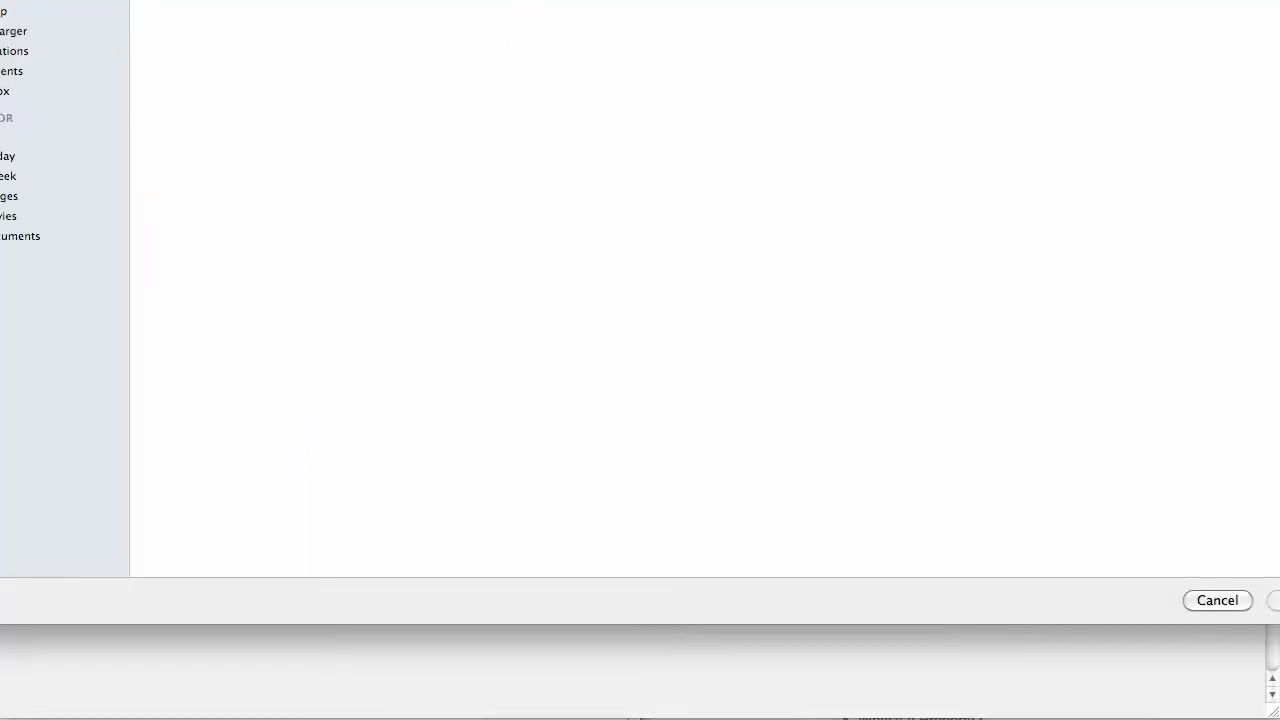
{"action": "left_click_drag", "start_coordinate": [694, 277], "coordinate": [289, 249]}
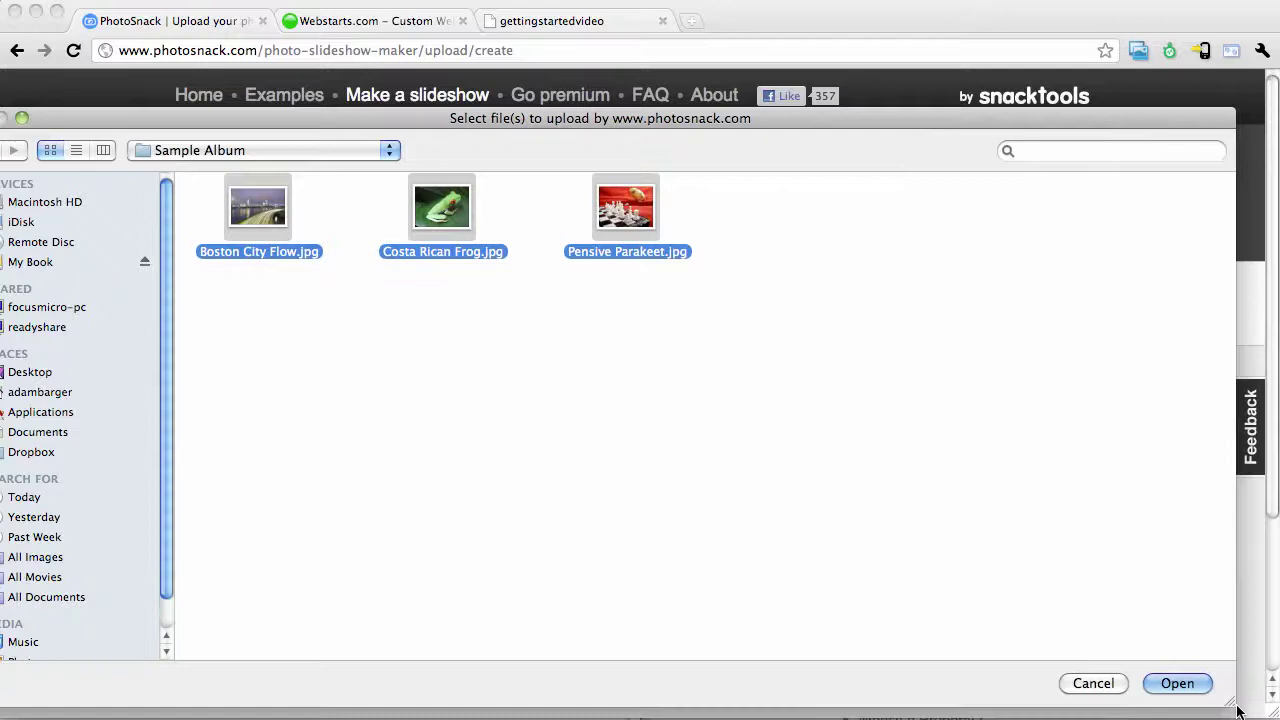
Upload the three photos and arrange them city skyline first, frog second, parakeet third
{"action": "left_click", "coordinate": [1210, 686]}
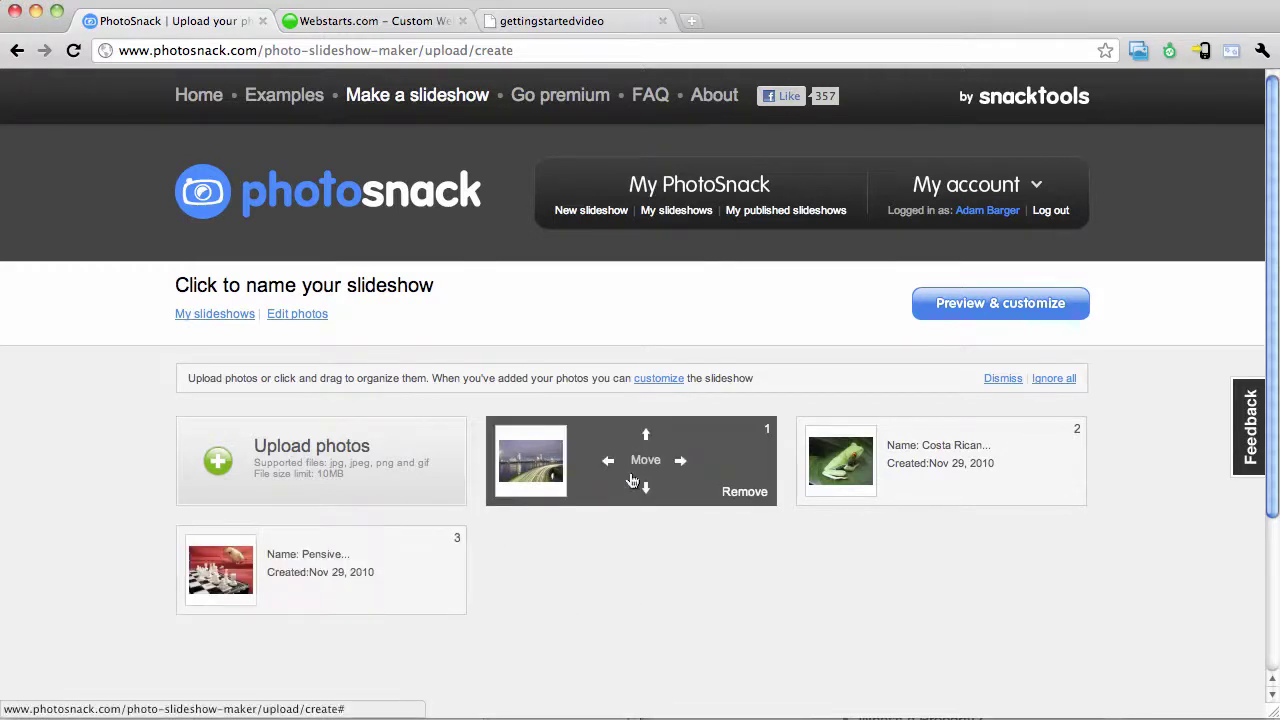
{"action": "mouse_move", "coordinate": [631, 479]}
{"action": "left_mouse_down"}
{"action": "mouse_move", "coordinate": [289, 568]}
{"action": "mouse_move", "coordinate": [520, 549]}
{"action": "left_mouse_up"}
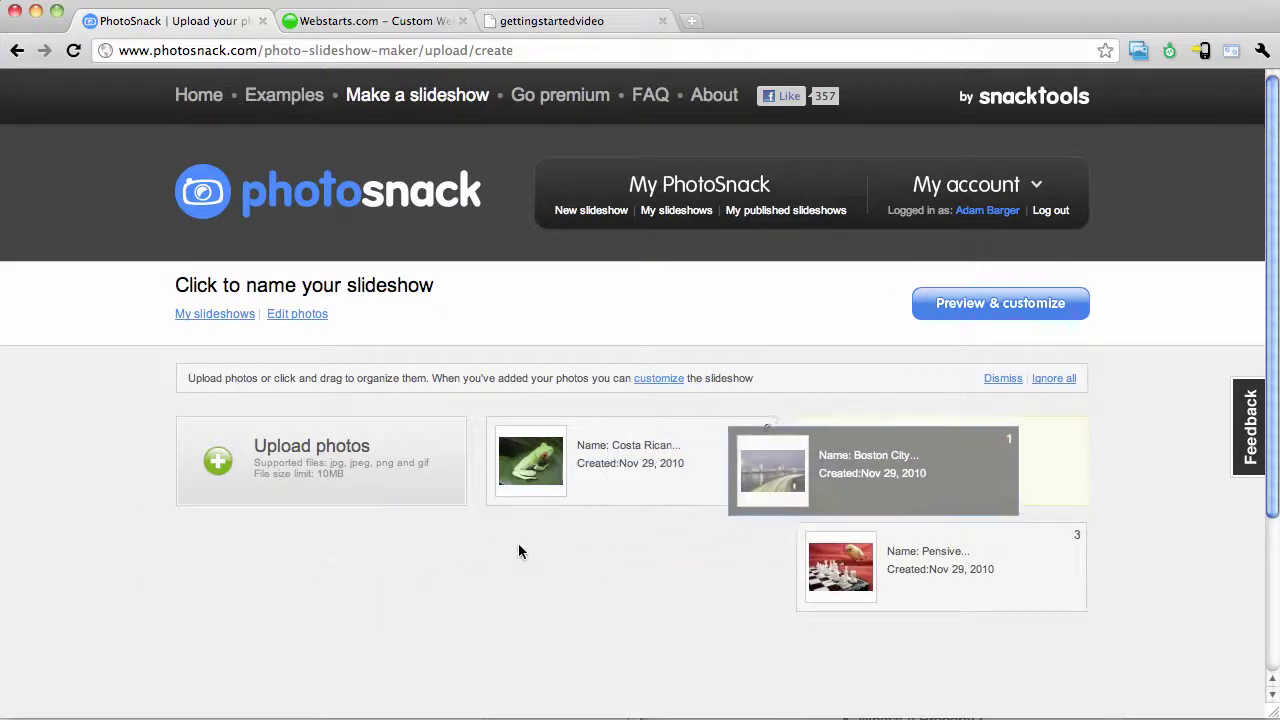
{"action": "mouse_move", "coordinate": [673, 492]}
{"action": "left_mouse_down"}
{"action": "mouse_move", "coordinate": [757, 576]}
{"action": "mouse_move", "coordinate": [986, 489]}
{"action": "mouse_move", "coordinate": [943, 578]}
{"action": "mouse_move", "coordinate": [698, 500]}
{"action": "left_mouse_up"}
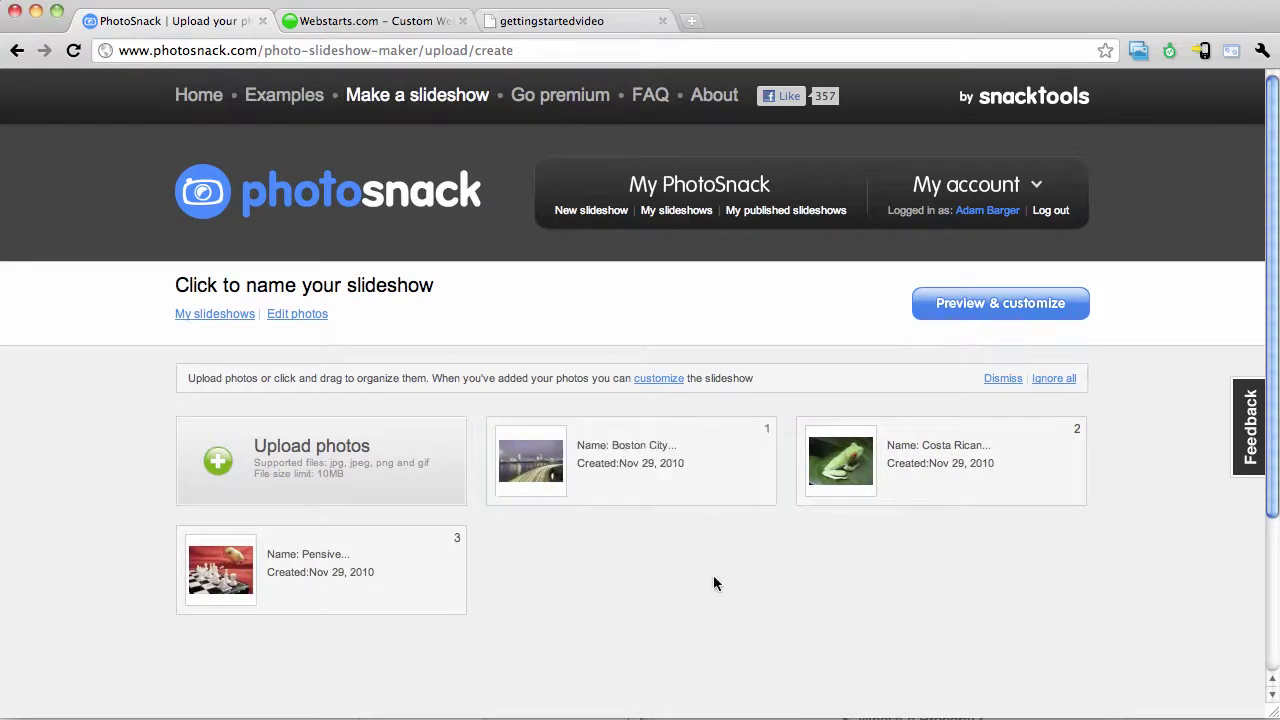
Browse the template list and preview the Thumbnails strip template with the three photos
{"action": "left_click", "coordinate": [995, 311]}
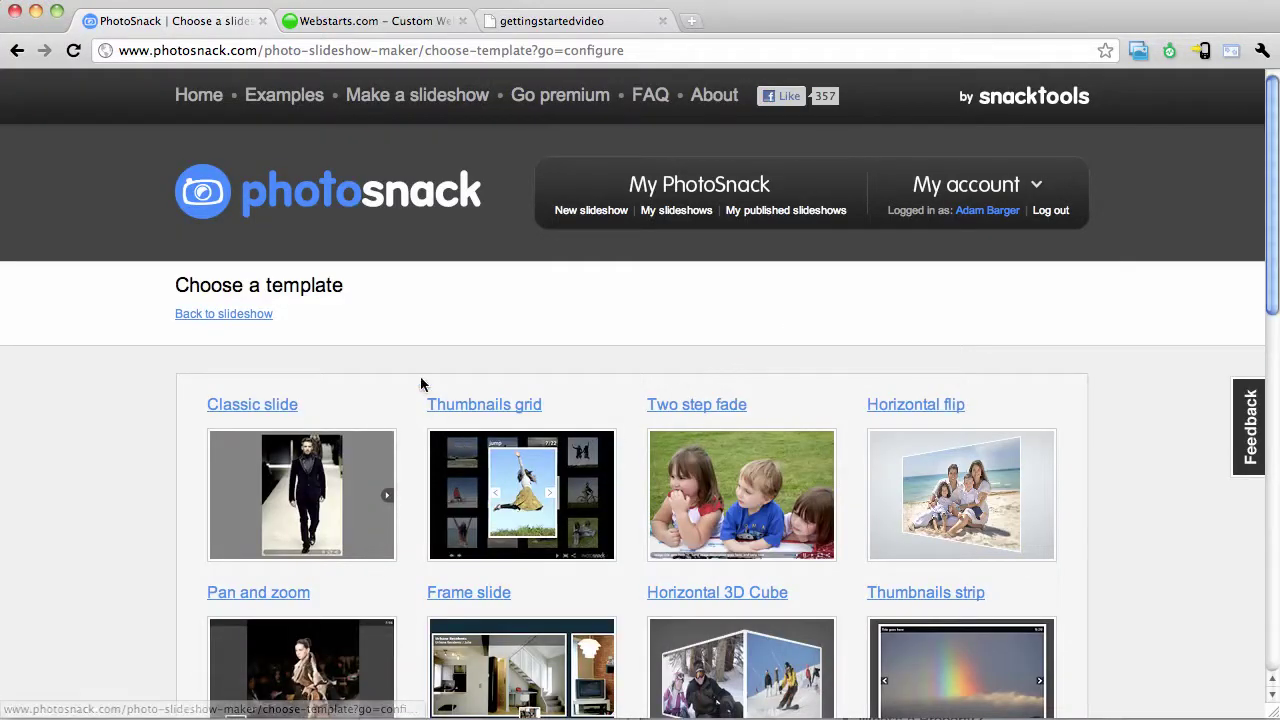
{"action": "scroll", "coordinate": [421, 377], "scroll_direction": "down", "scroll_amount": 1}
{"action": "scroll", "coordinate": [420, 378], "scroll_direction": "down", "scroll_amount": 2}
{"action": "scroll", "coordinate": [420, 378], "scroll_direction": "down", "scroll_amount": 3}
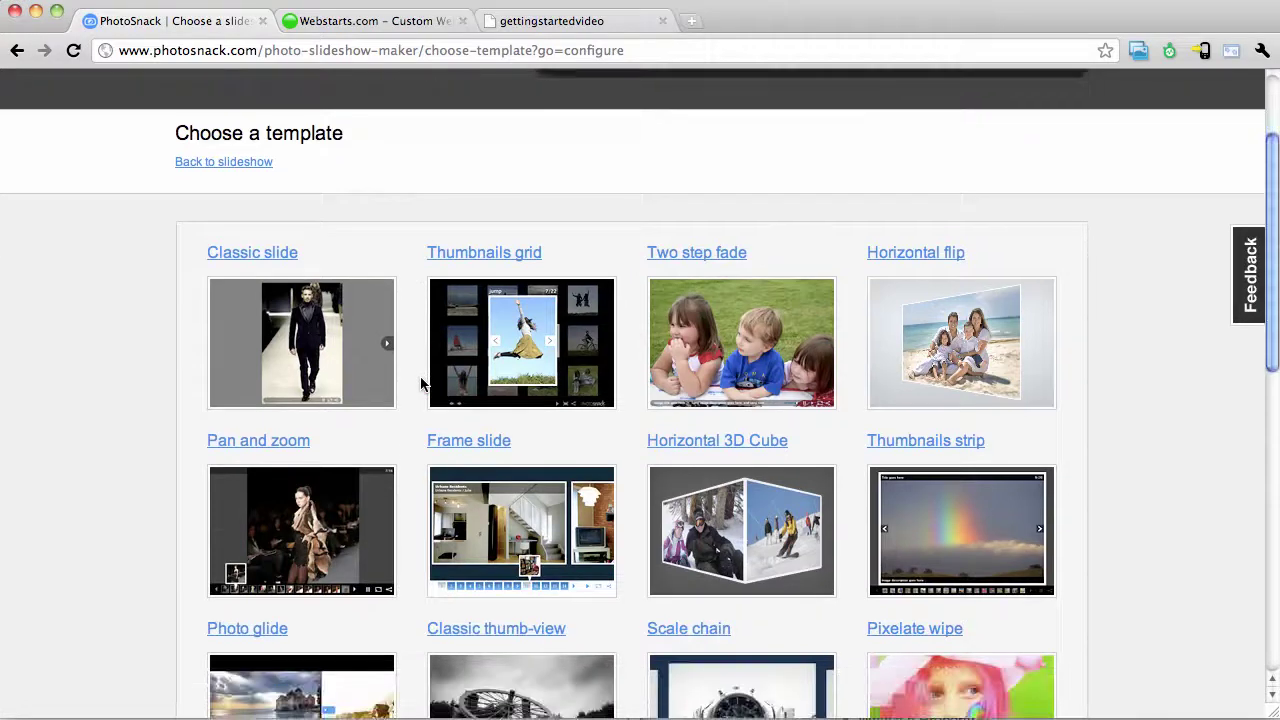
{"action": "scroll", "coordinate": [420, 378], "scroll_direction": "down", "scroll_amount": 1}
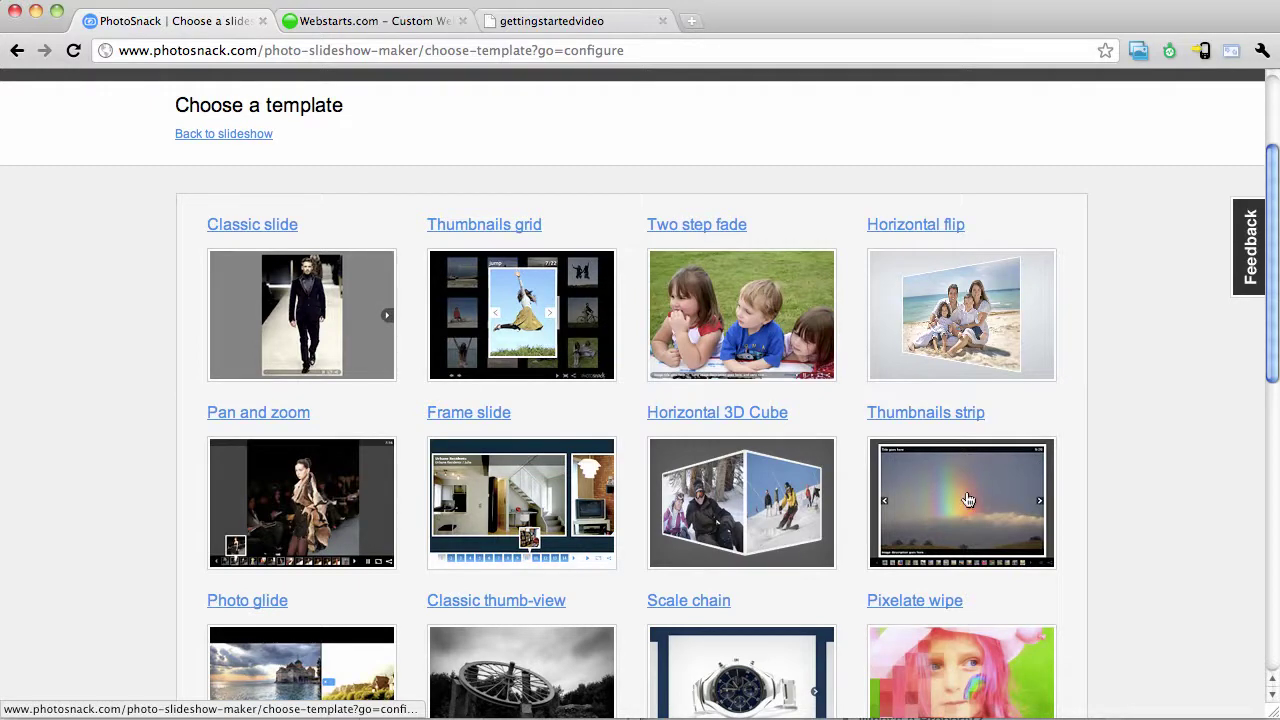
{"action": "left_click", "coordinate": [965, 505]}
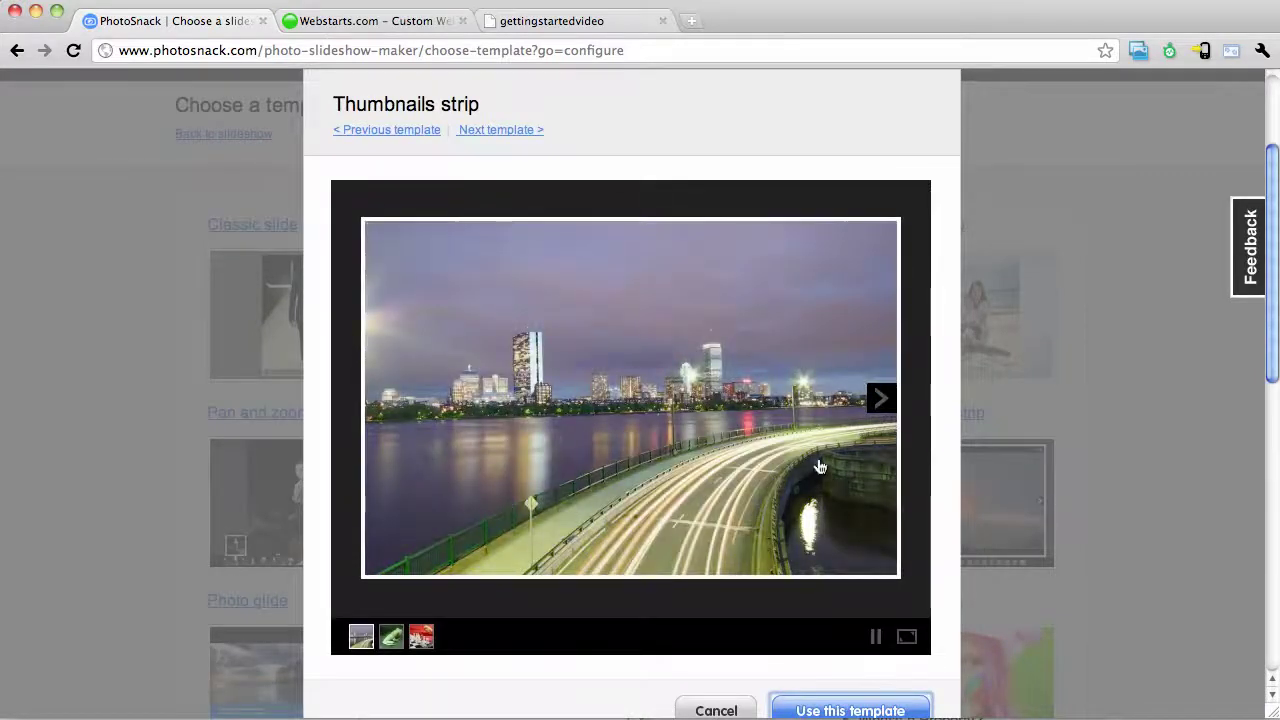
Apply Thumbnails strip, view the navigation and background settings, then cancel without changes
{"action": "left_click", "coordinate": [857, 711]}
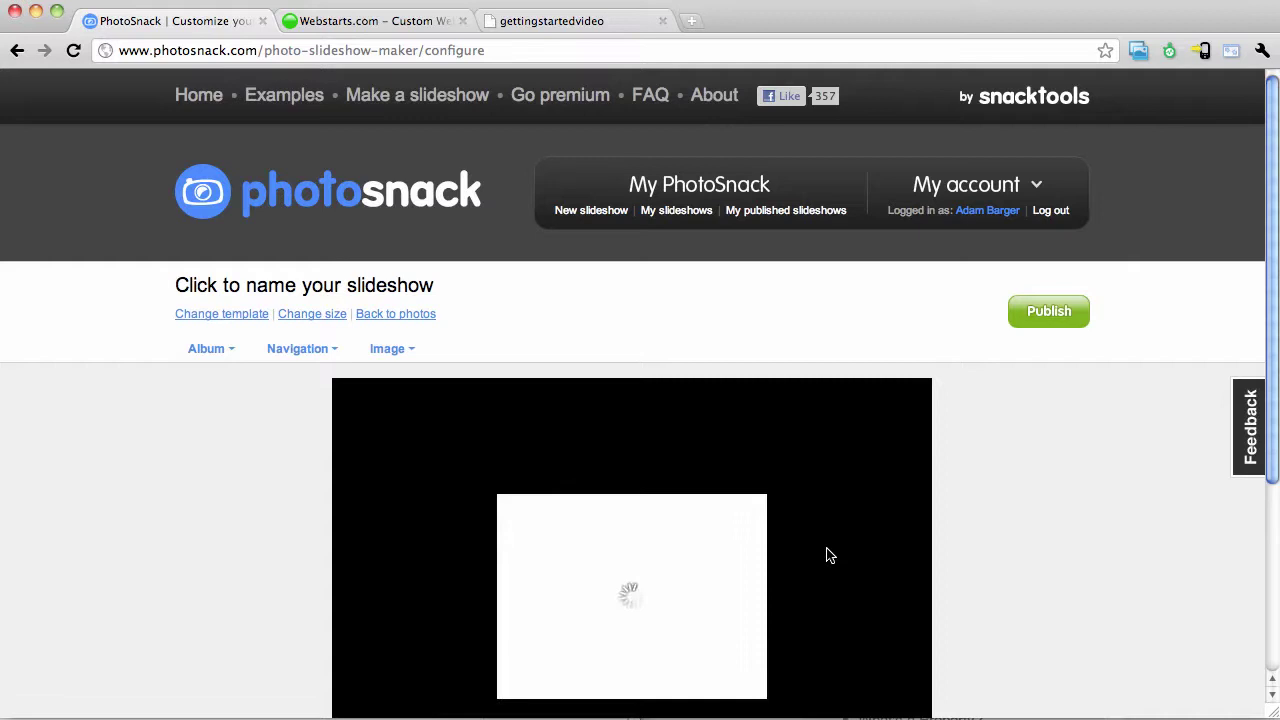
{"action": "left_click", "coordinate": [328, 350]}
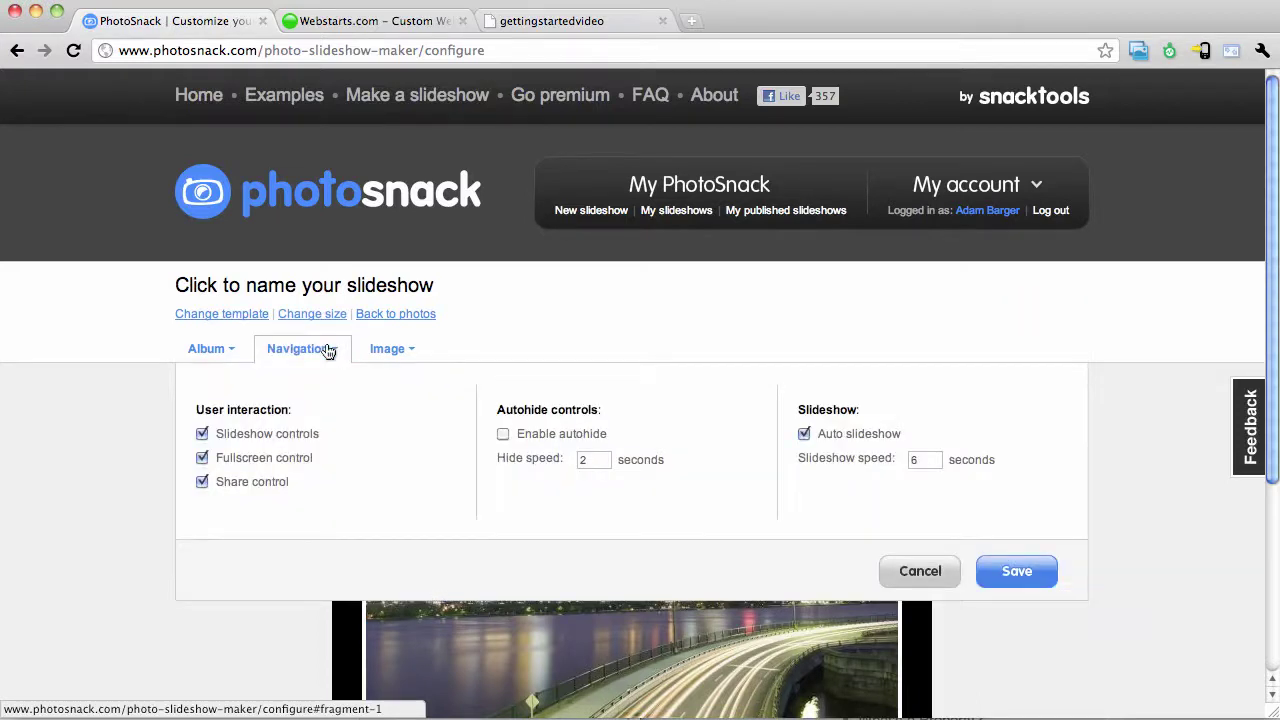
{"action": "left_click", "coordinate": [230, 349]}
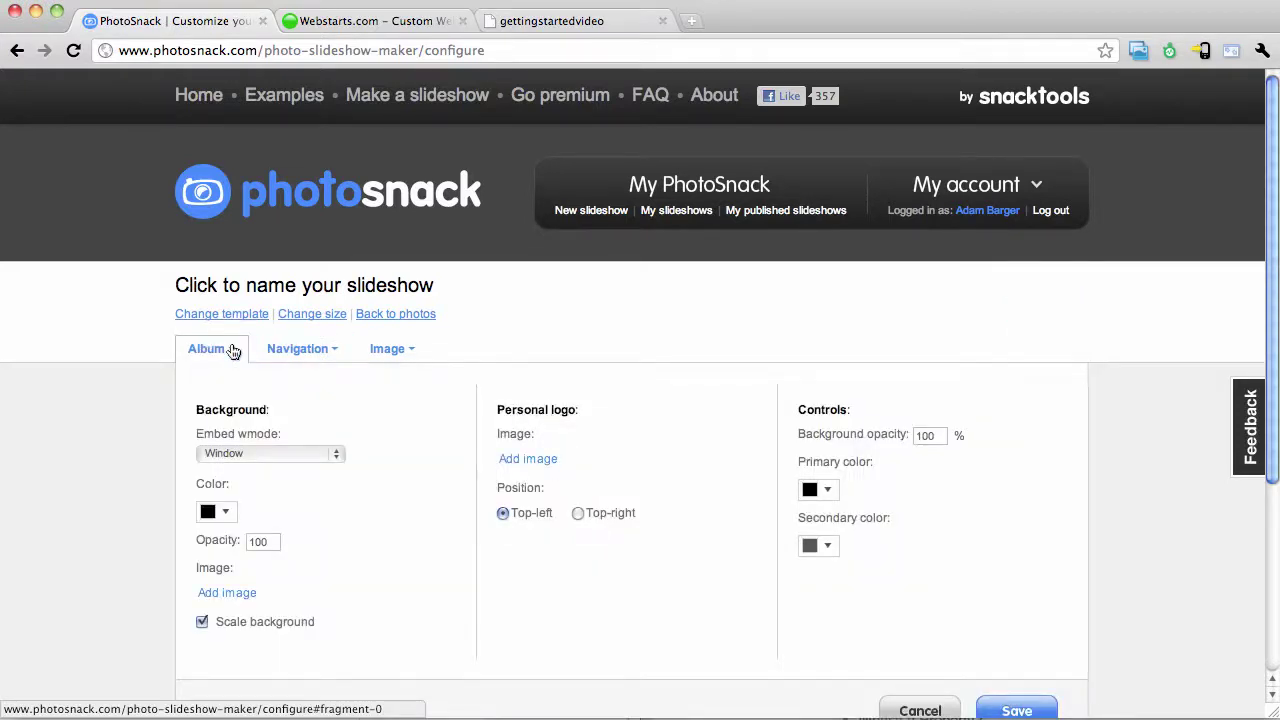
{"action": "left_click", "coordinate": [905, 708]}
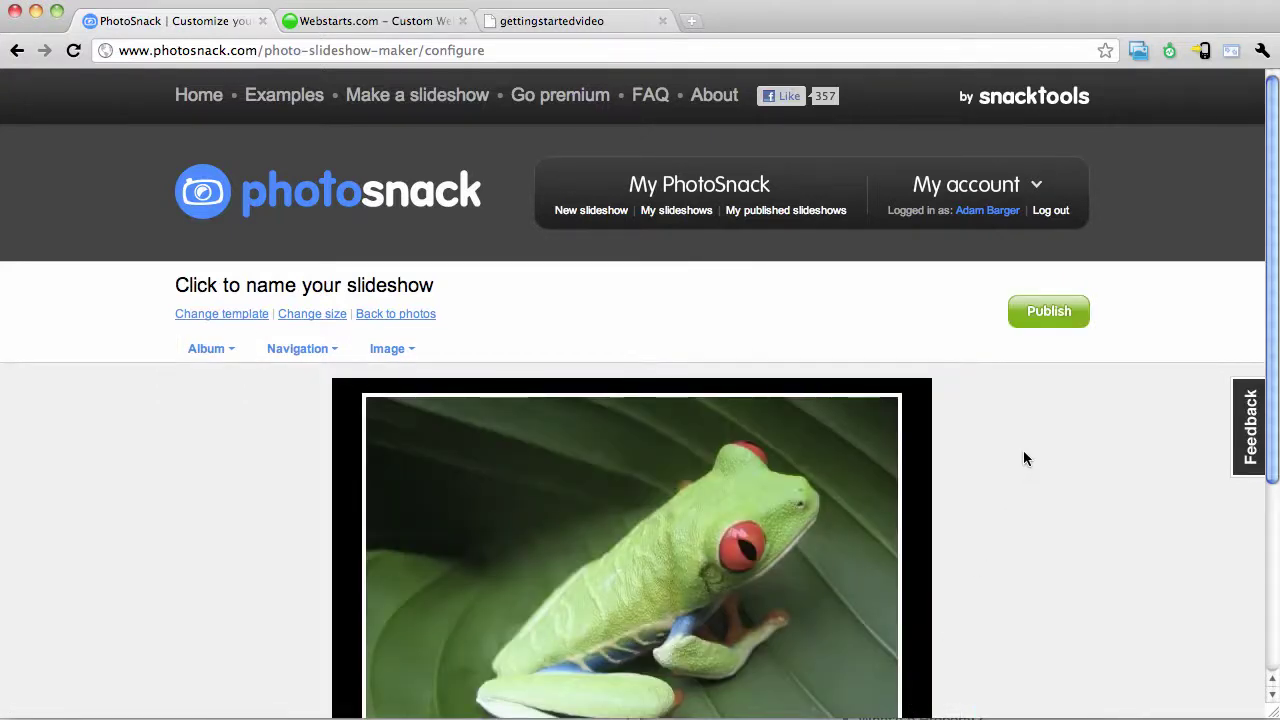
Publish the slideshow as New slideshow2
{"action": "left_click", "coordinate": [1052, 316]}
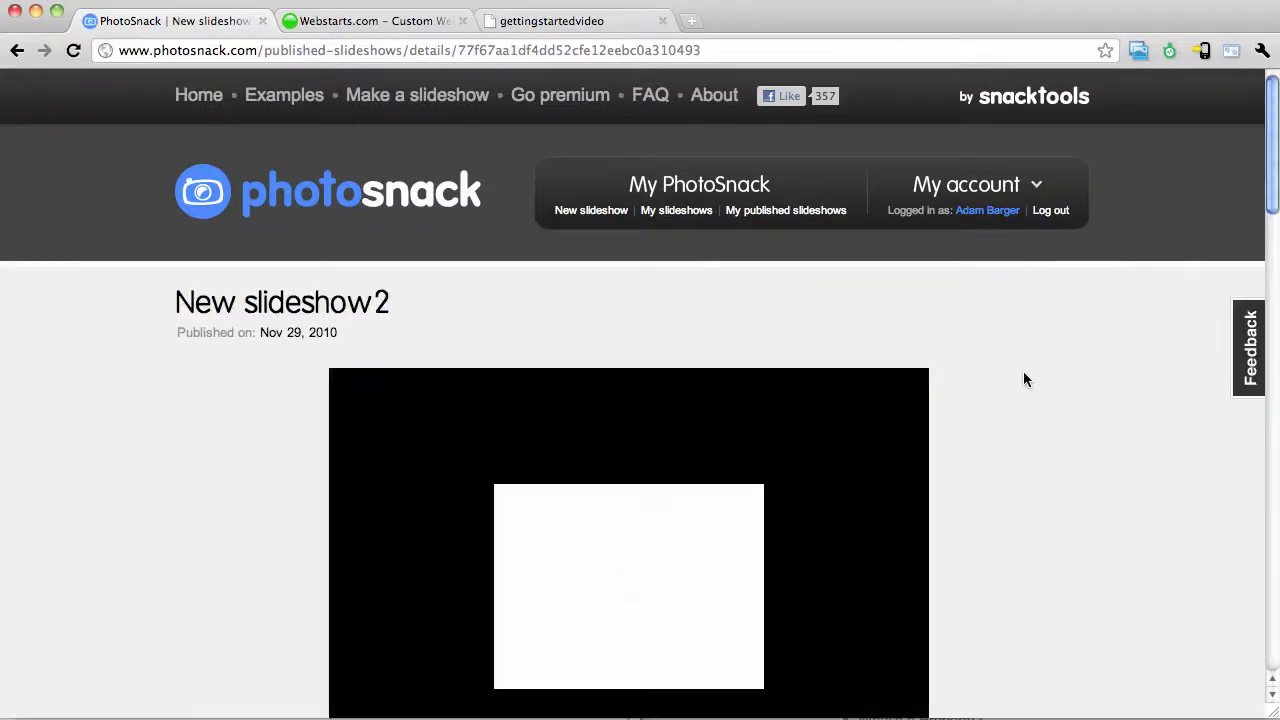
{"action": "scroll", "coordinate": [1128, 308], "scroll_direction": "down", "scroll_amount": 1}
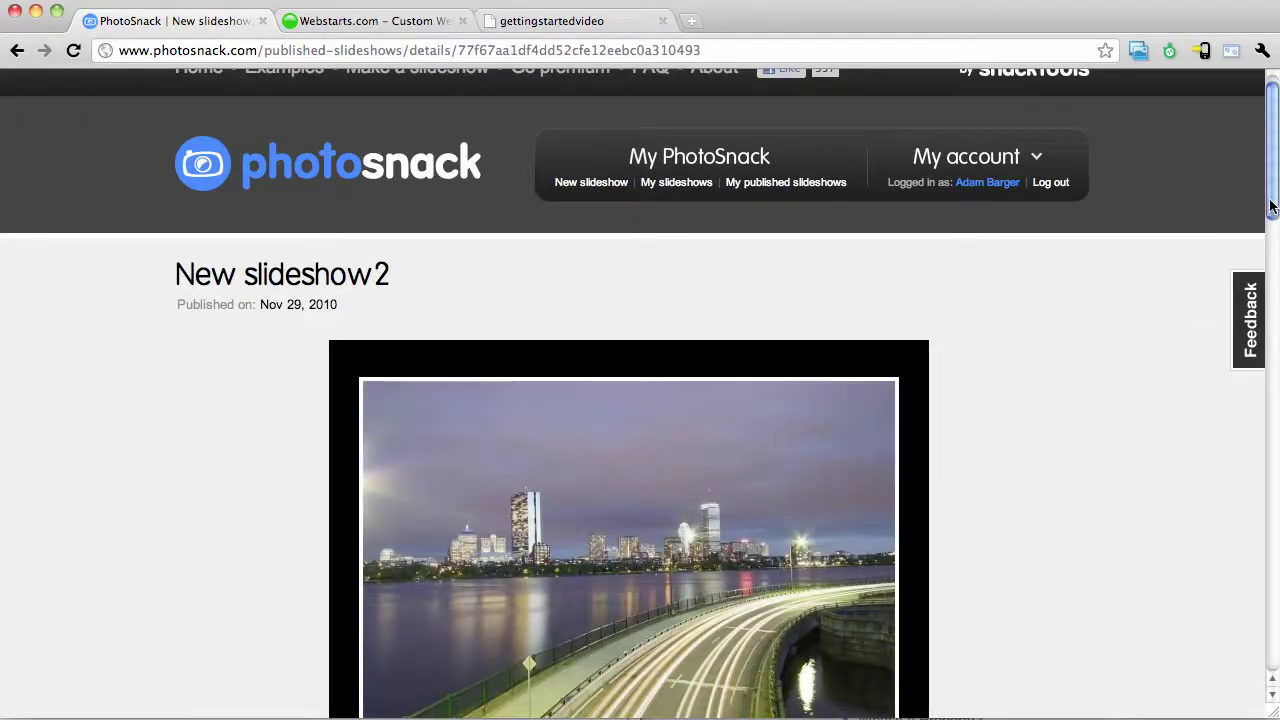
{"action": "mouse_move", "coordinate": [1270, 208]}
{"action": "left_mouse_down"}
{"action": "mouse_move", "coordinate": [1271, 279]}
{"action": "mouse_move", "coordinate": [1208, 330]}
{"action": "left_mouse_up"}
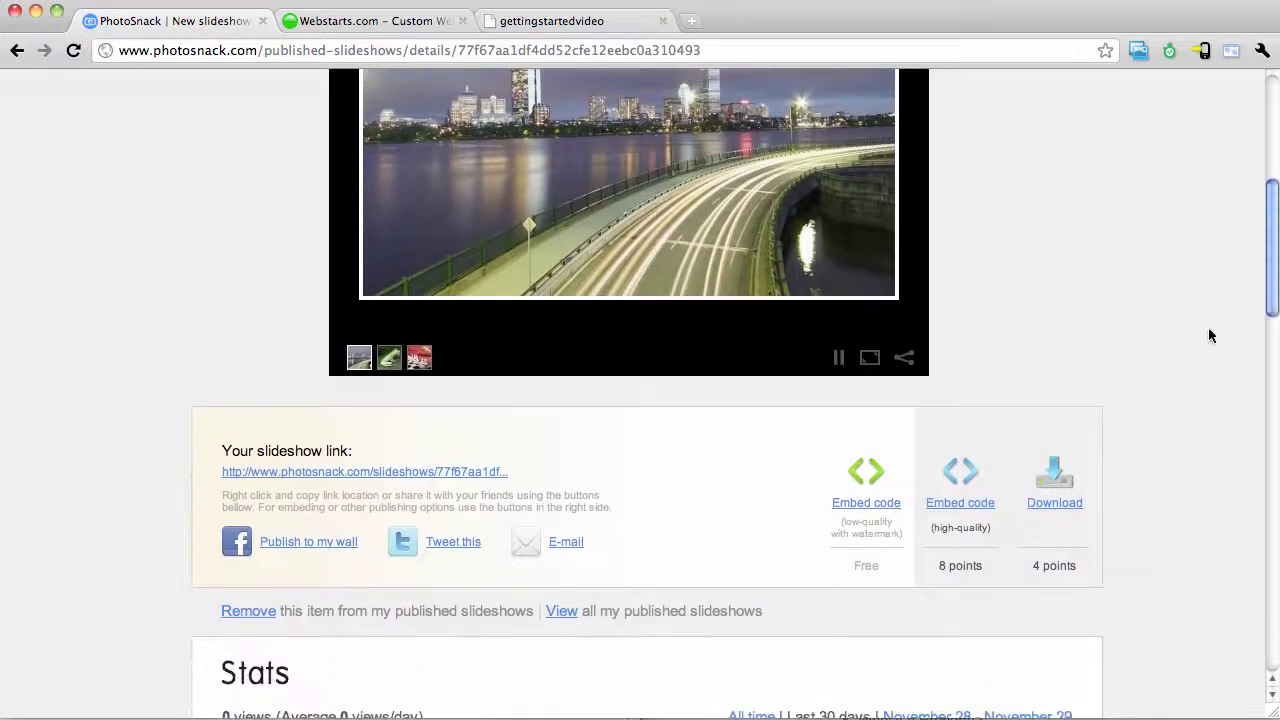
Copy the free watermarked embed code to the clipboard and close the embed window
{"action": "left_click", "coordinate": [880, 485]}
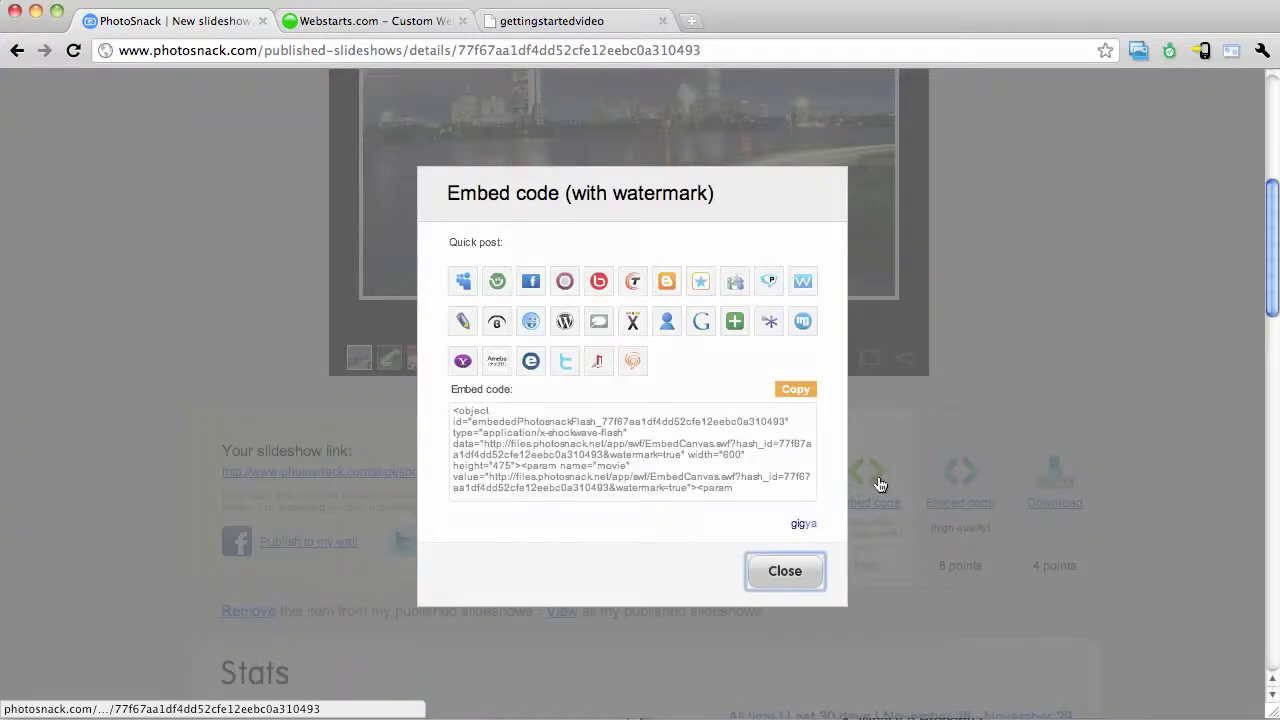
{"action": "left_click", "coordinate": [624, 439]}
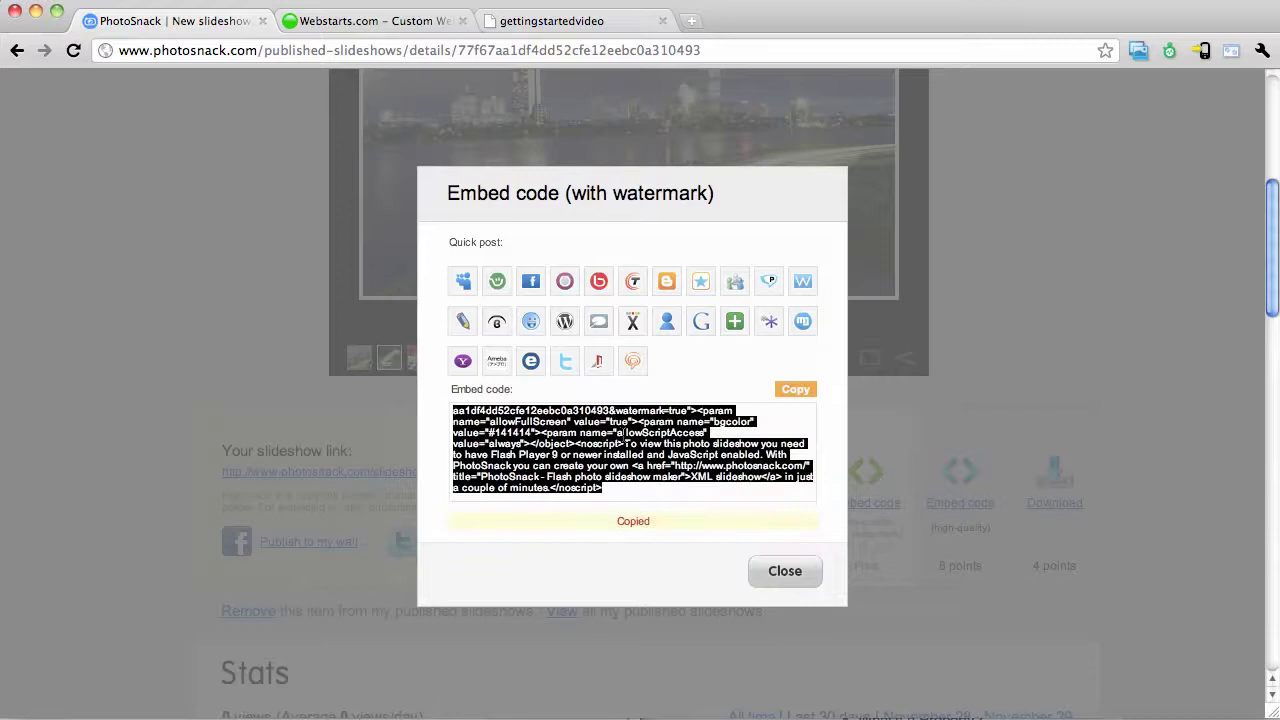
{"action": "left_click", "coordinate": [793, 398]}
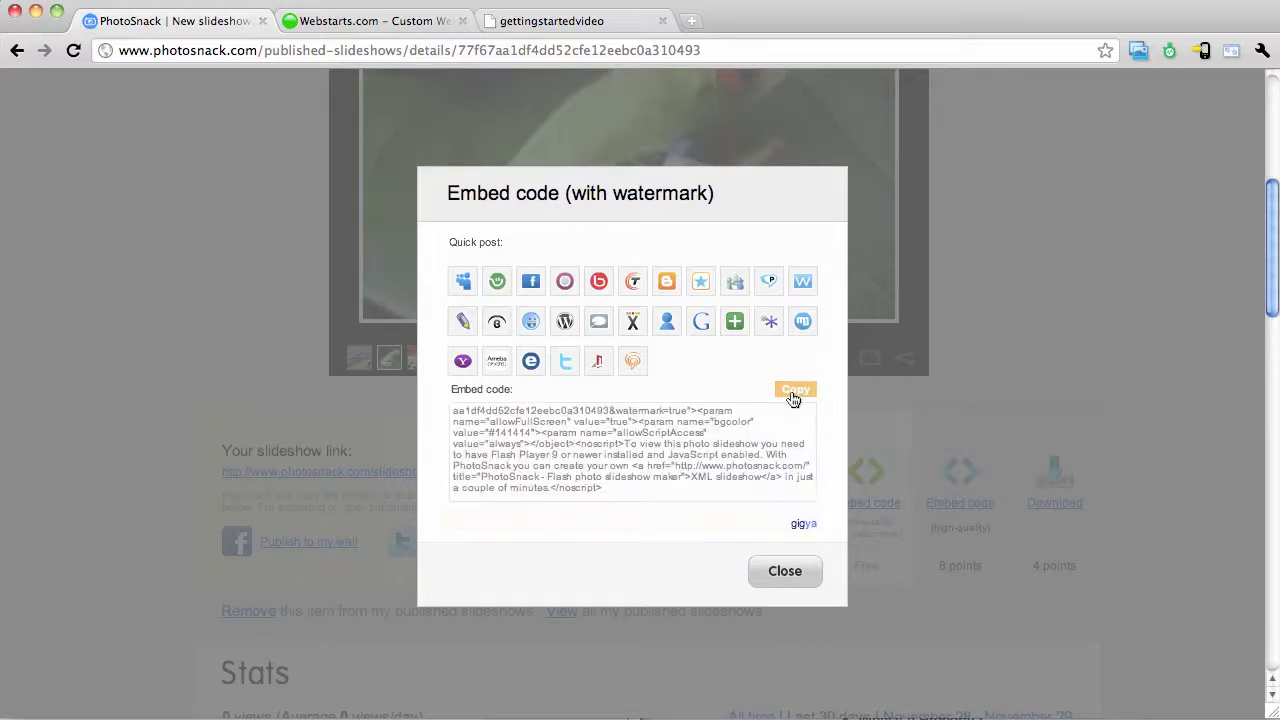
{"action": "left_click", "coordinate": [783, 576]}
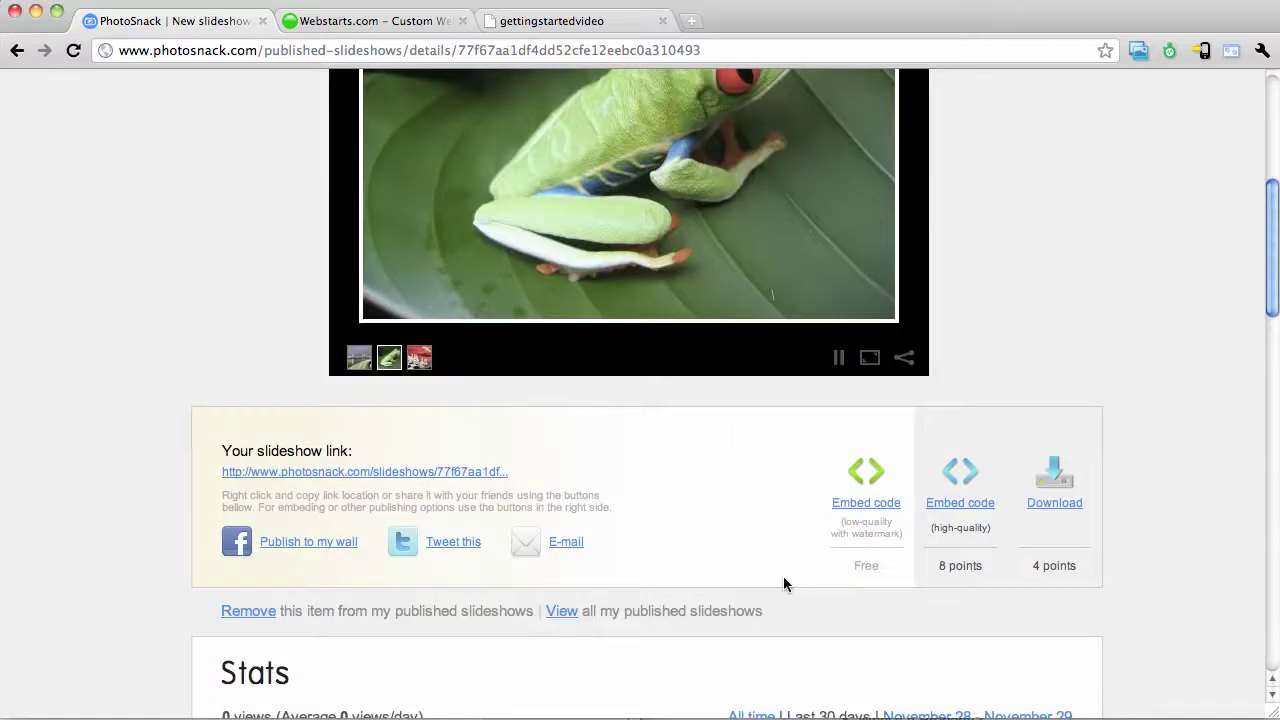
Delete the old slideshow from the WebStarts Home page
{"action": "left_click", "coordinate": [390, 22]}
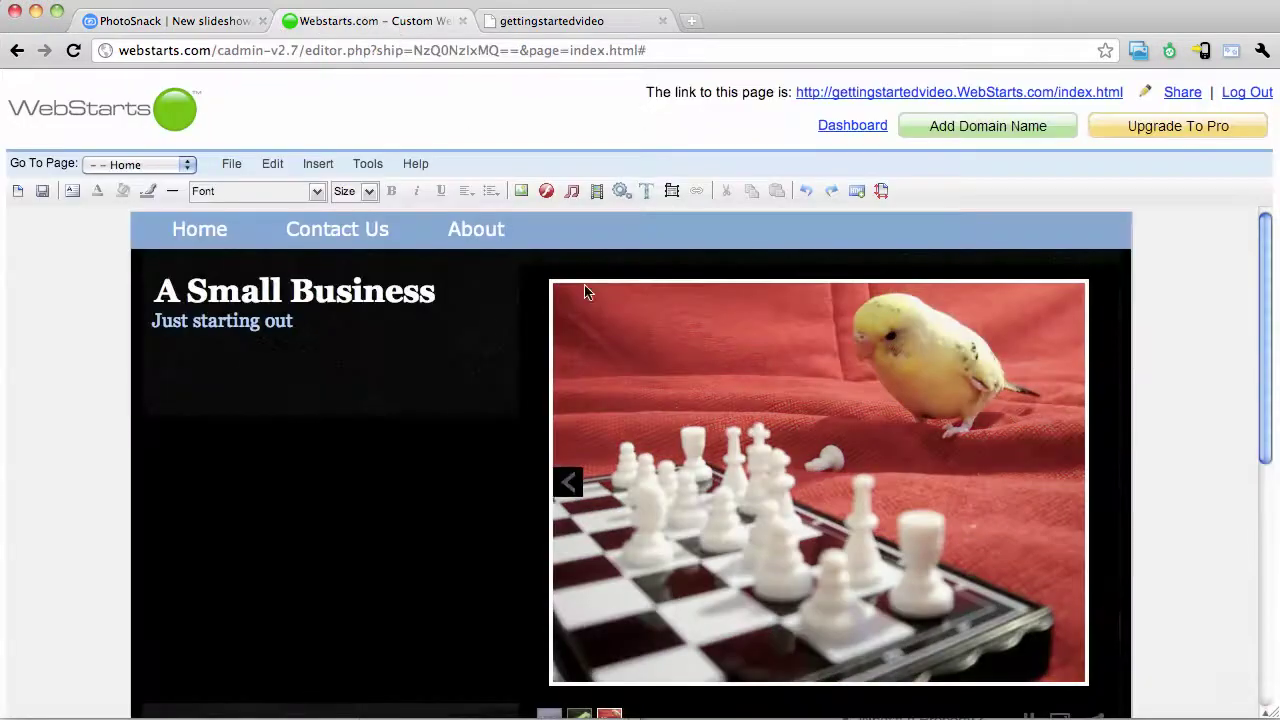
{"action": "left_click", "coordinate": [586, 291]}
{"action": "left_click", "coordinate": [527, 254]}
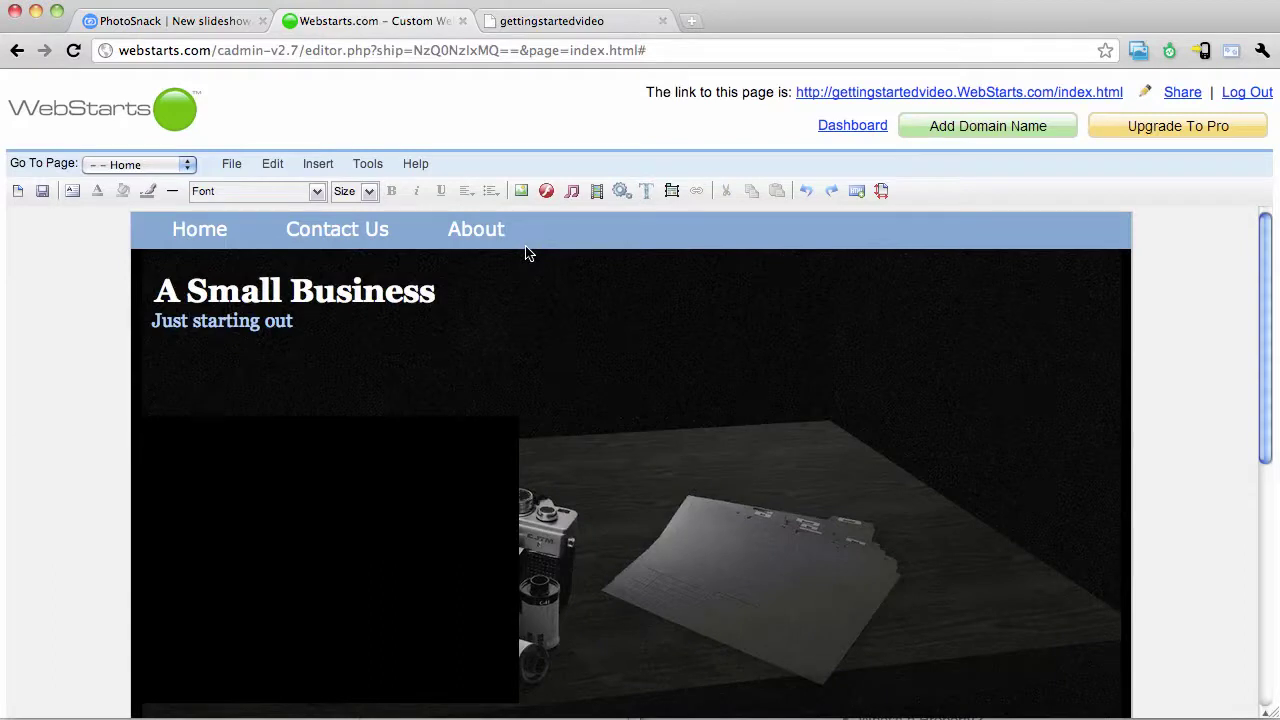
Paste the PhotoSnack embed code into the page source and insert it
{"action": "left_click", "coordinate": [856, 193]}
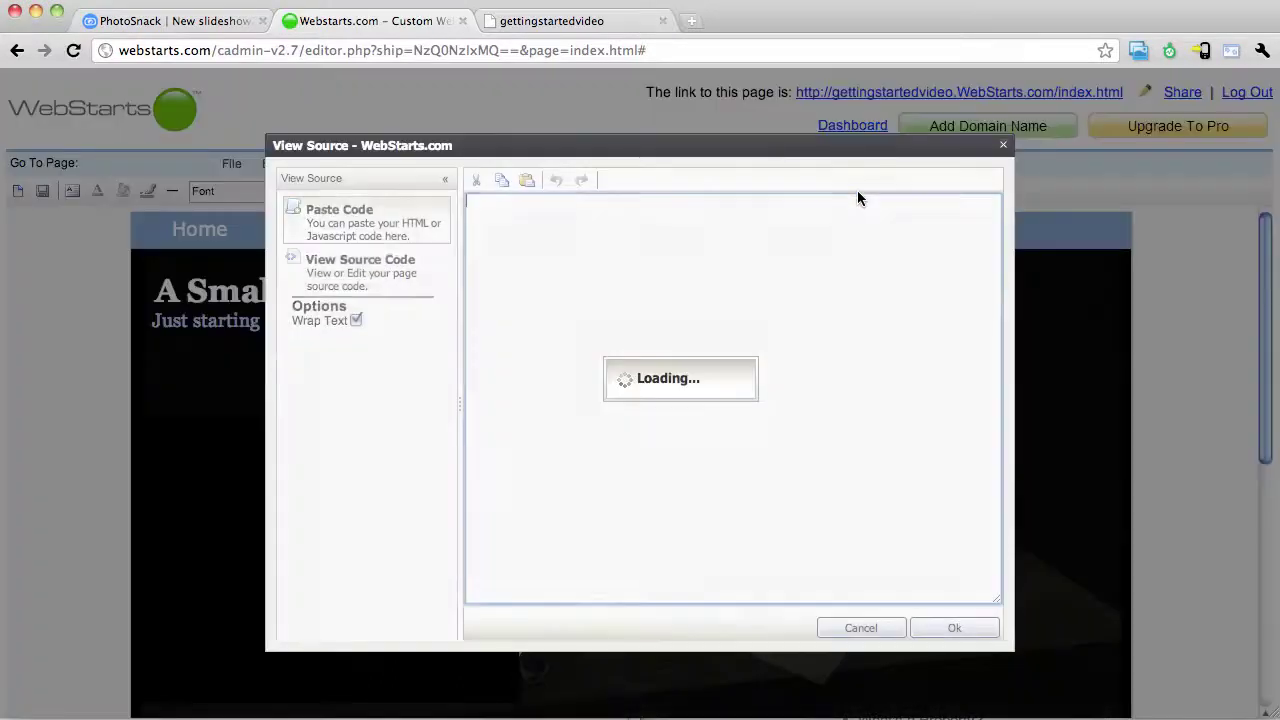
{"action": "right_click", "coordinate": [529, 227]}
{"action": "left_click", "coordinate": [563, 317]}
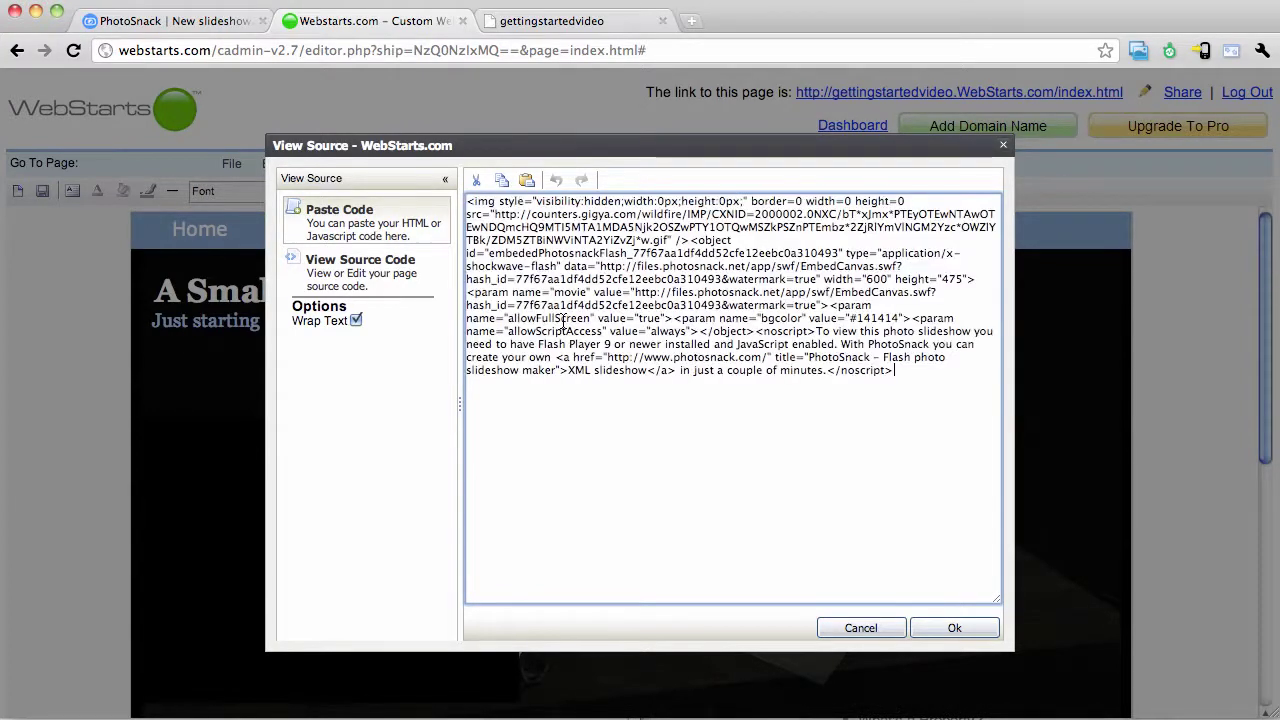
{"action": "left_click", "coordinate": [966, 627]}
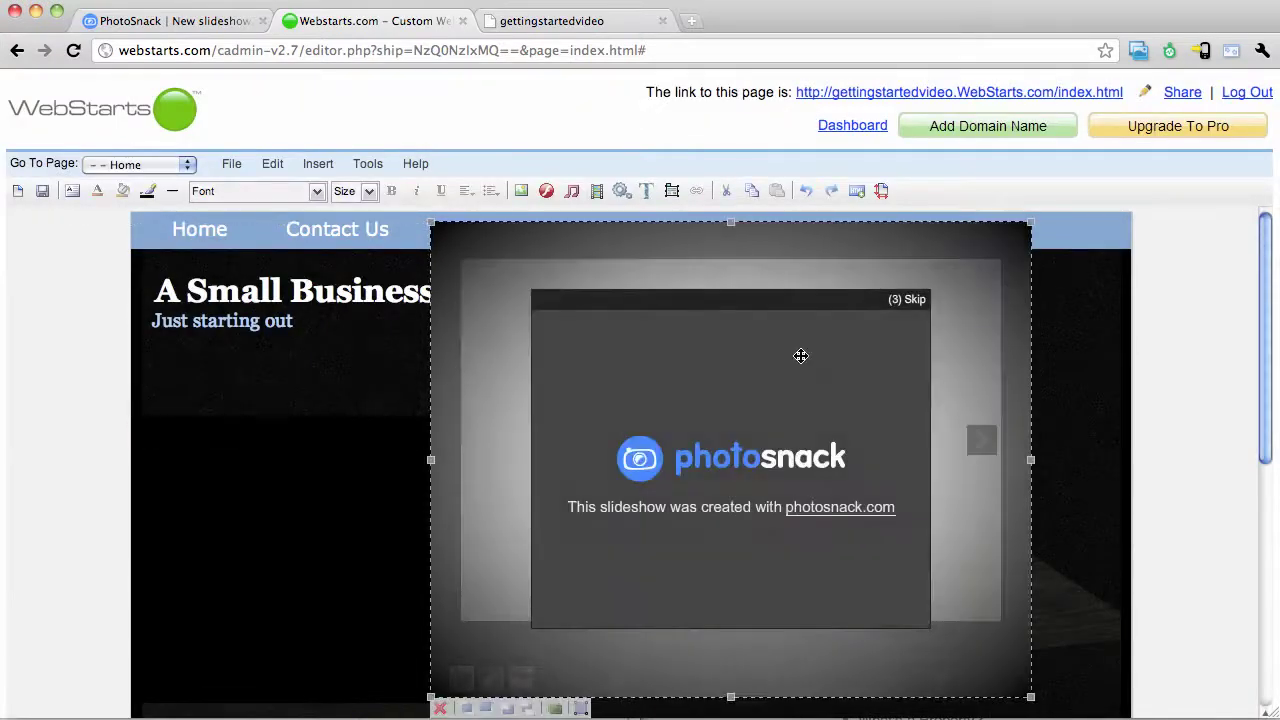
Drag the slideshow right of the A Small Business heading, deselect it, and save Home
{"action": "left_click_drag", "start_coordinate": [800, 354], "coordinate": [886, 396]}
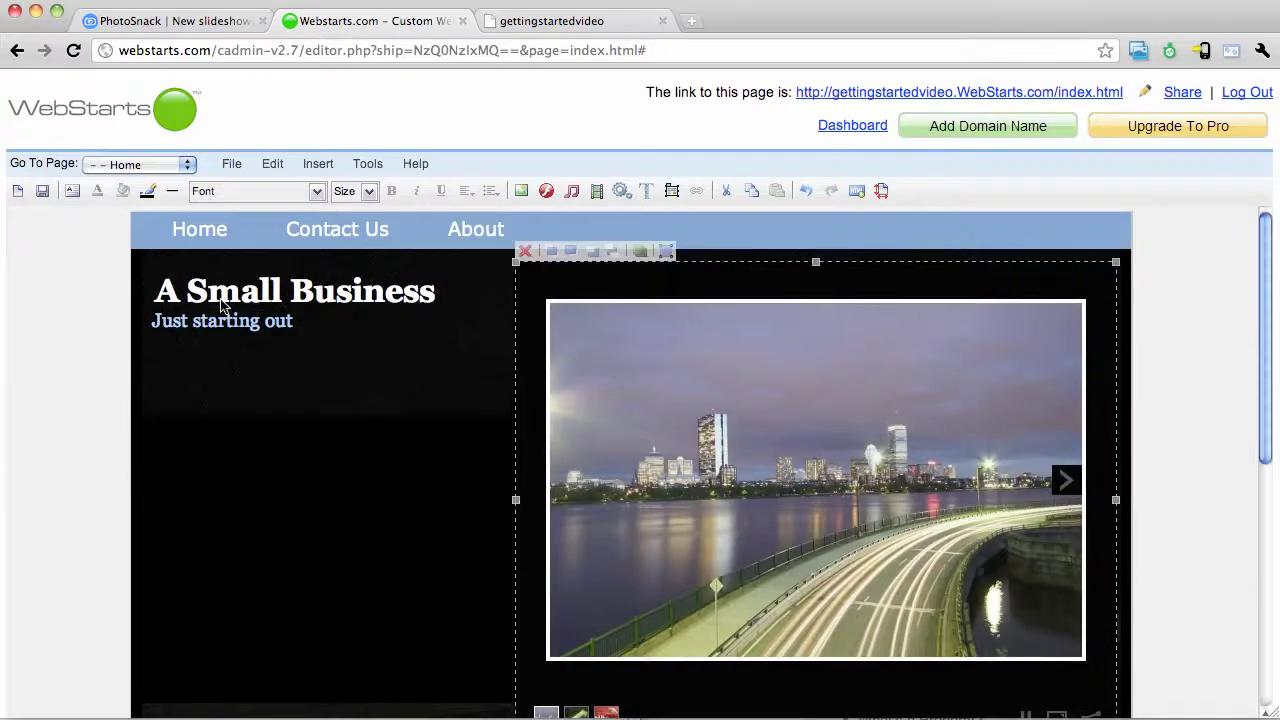
{"action": "left_click", "coordinate": [38, 203]}
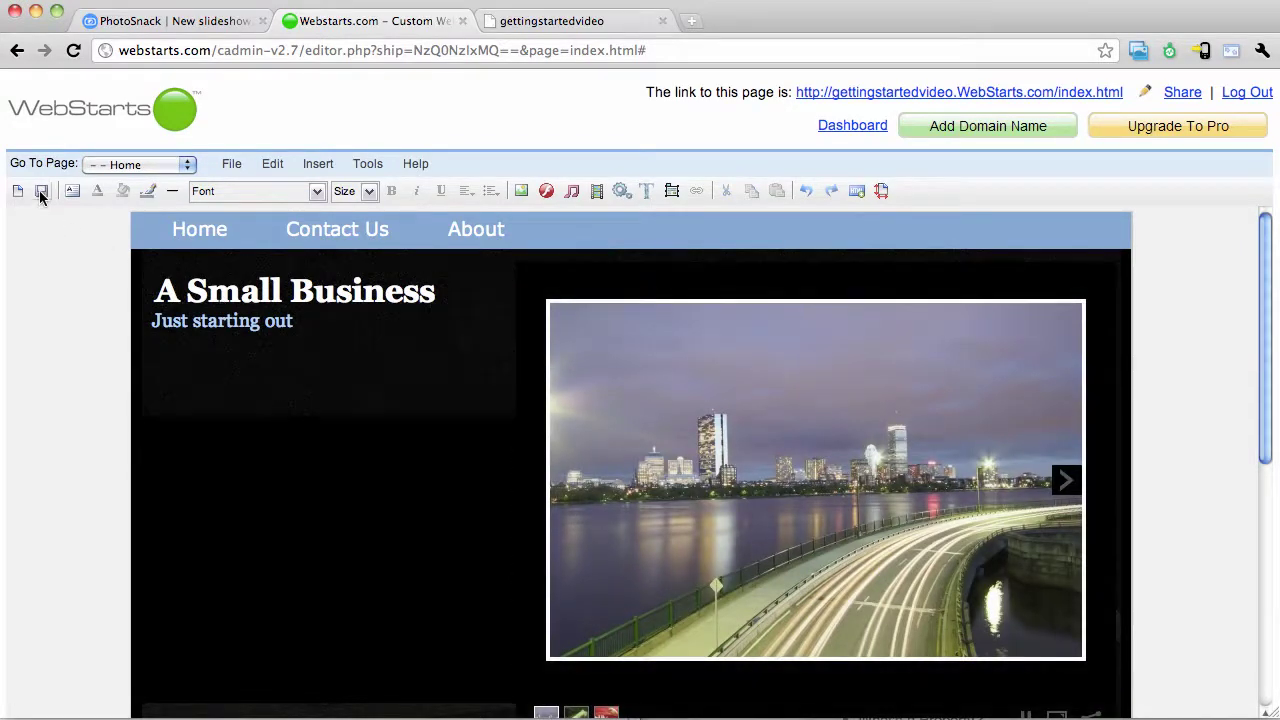
{"action": "left_click", "coordinate": [41, 194]}
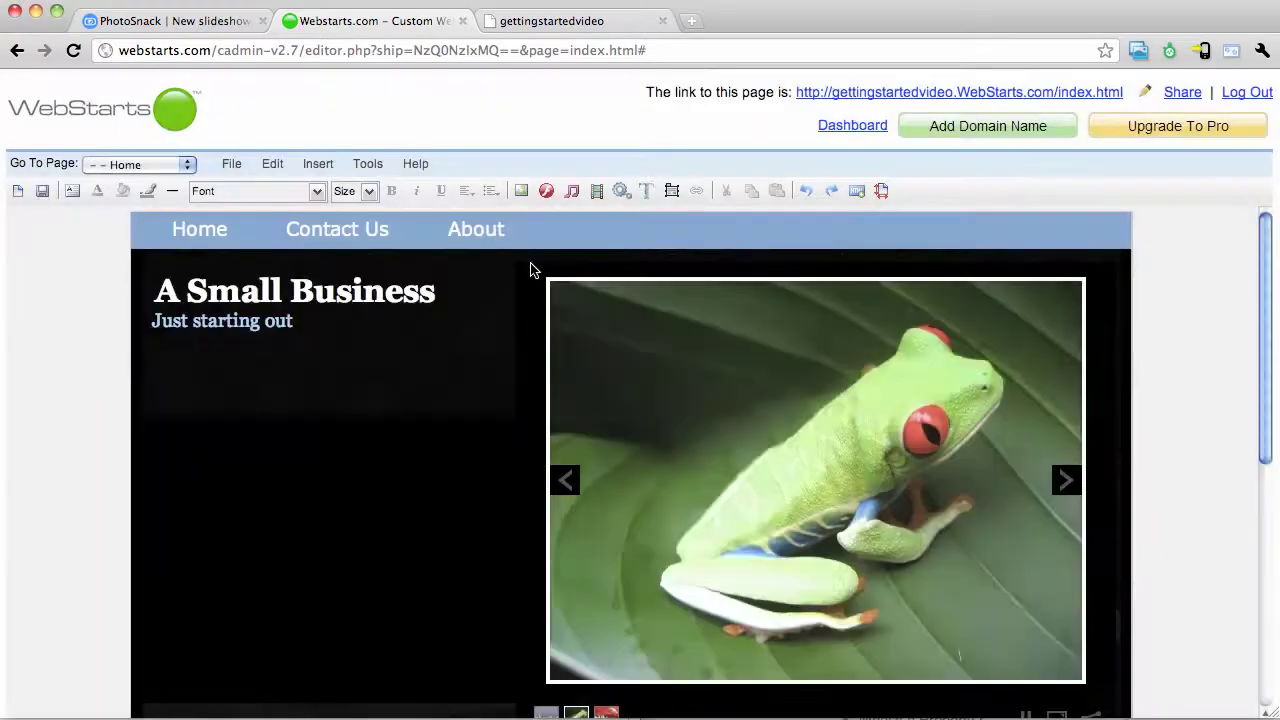
Reload the live site and use the thumbnails to show the frog, then the parakeet photo
{"action": "left_click", "coordinate": [560, 21]}
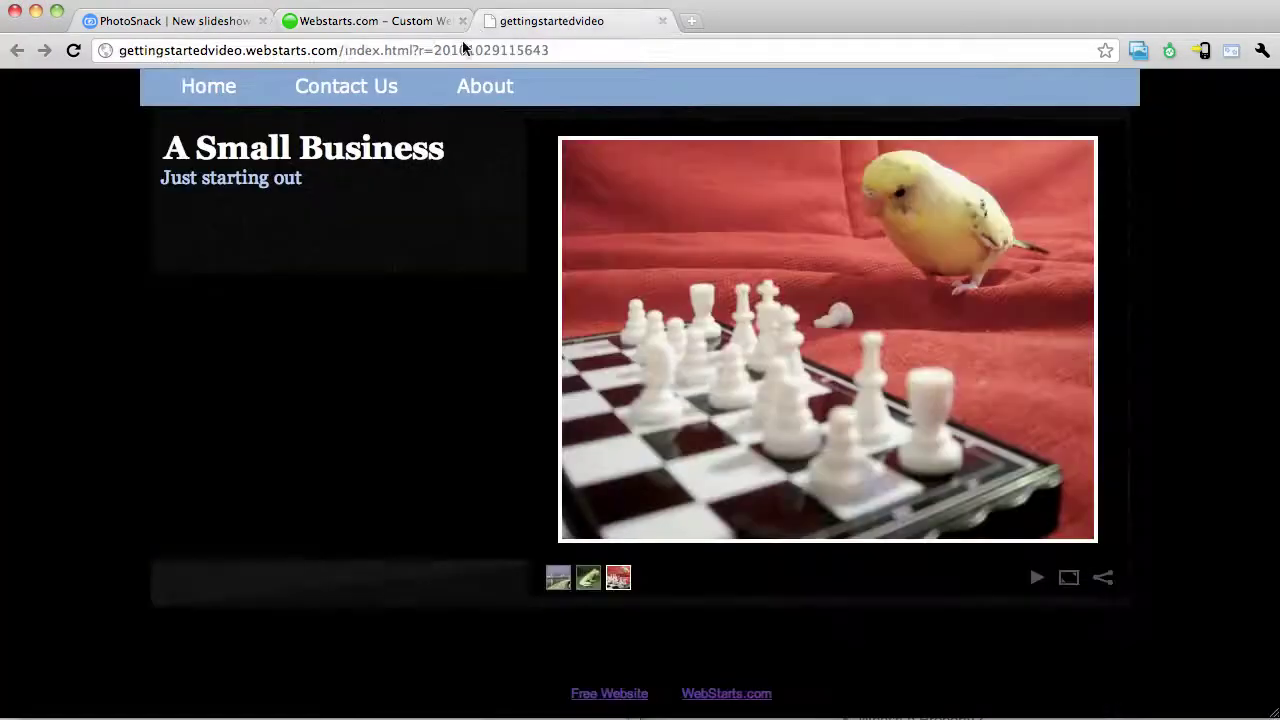
{"action": "left_click", "coordinate": [85, 54]}
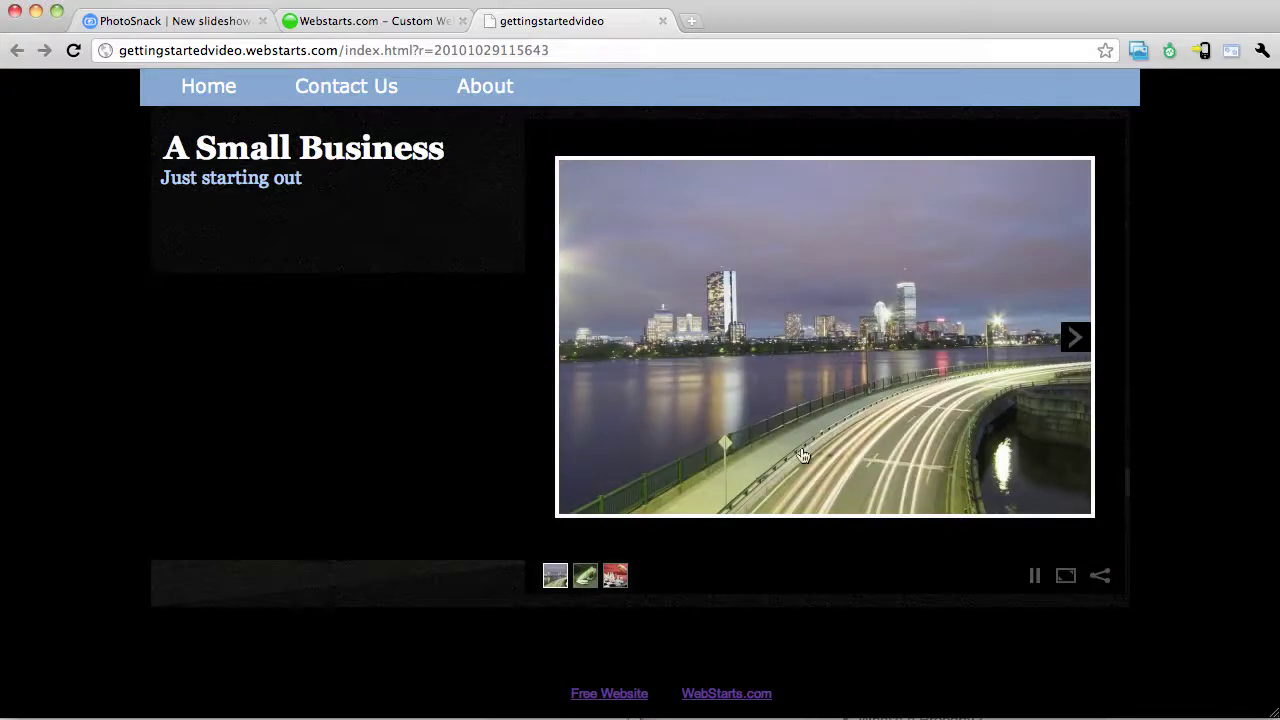
{"action": "left_click", "coordinate": [586, 576]}
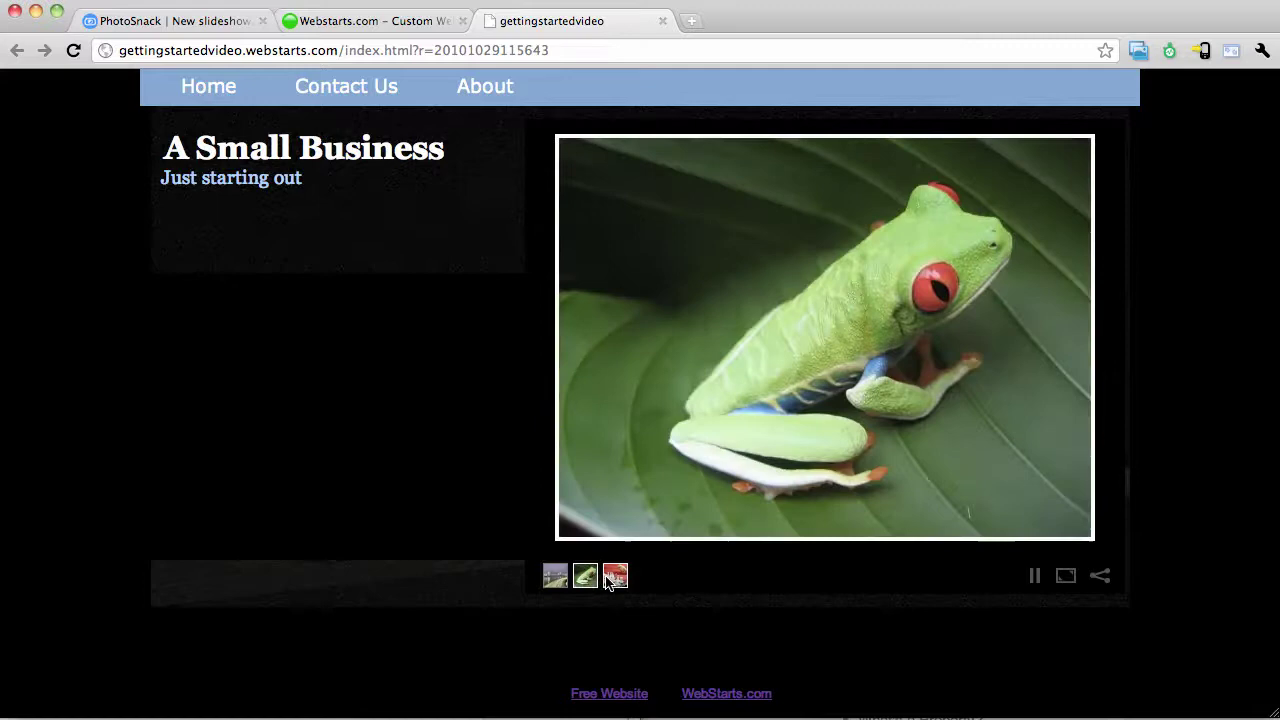
{"action": "left_click", "coordinate": [614, 580]}
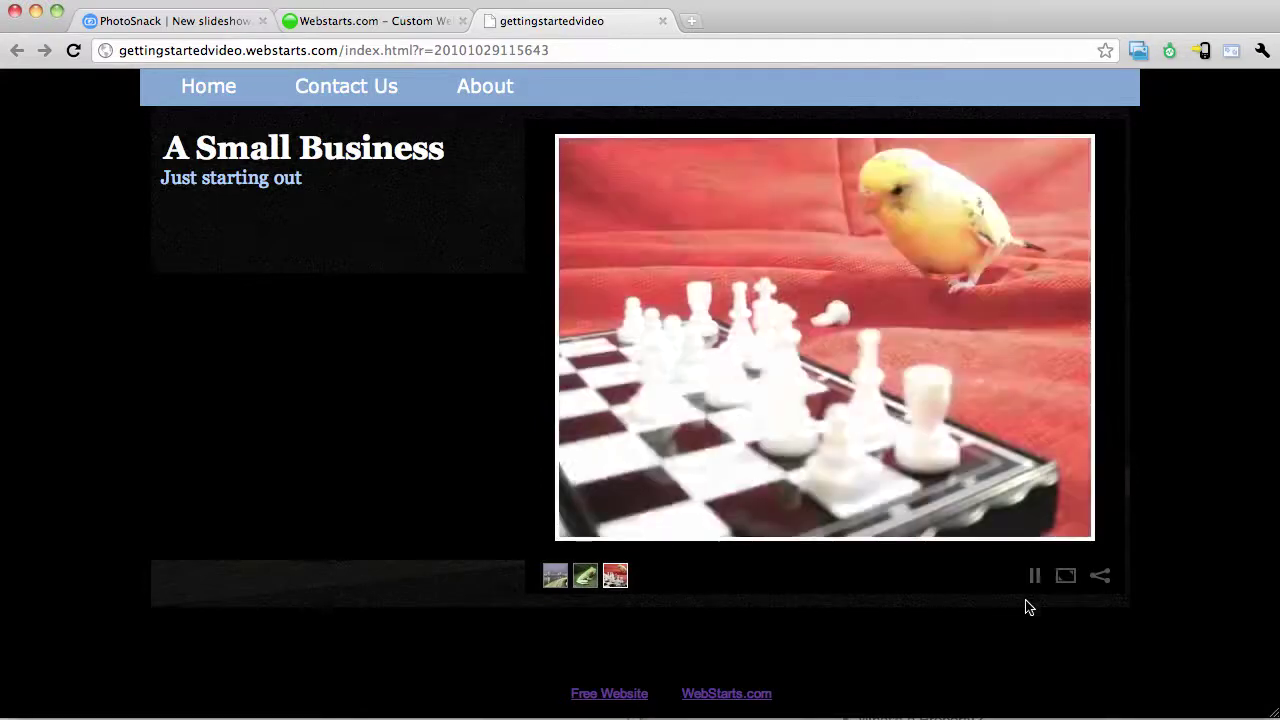